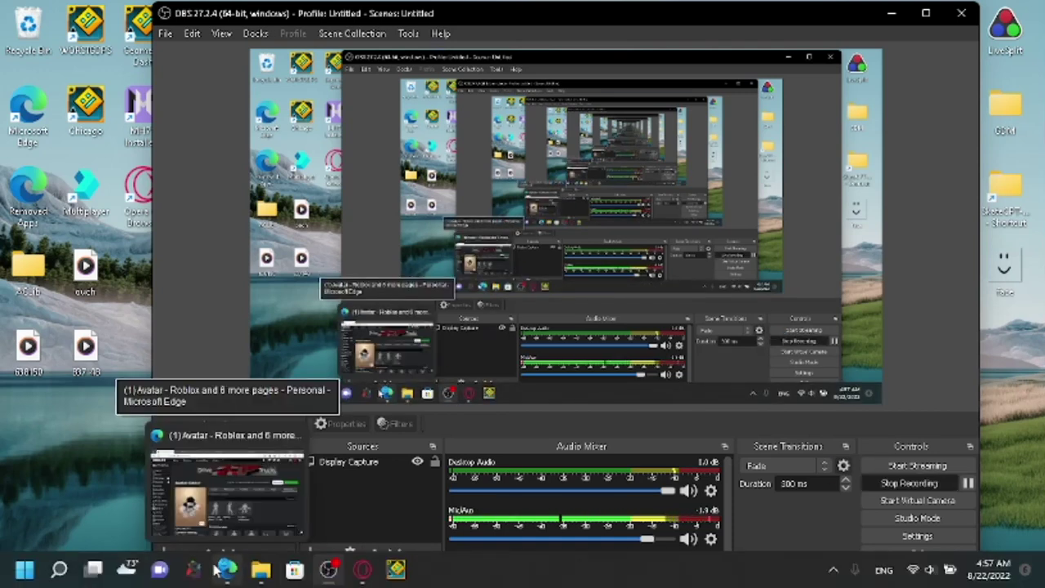
Uninstall the old Roblox Avatar Emotes extension from Edge via its toolbar icon and confirm removal.
{"action": "left_click", "coordinate": [218, 572]}
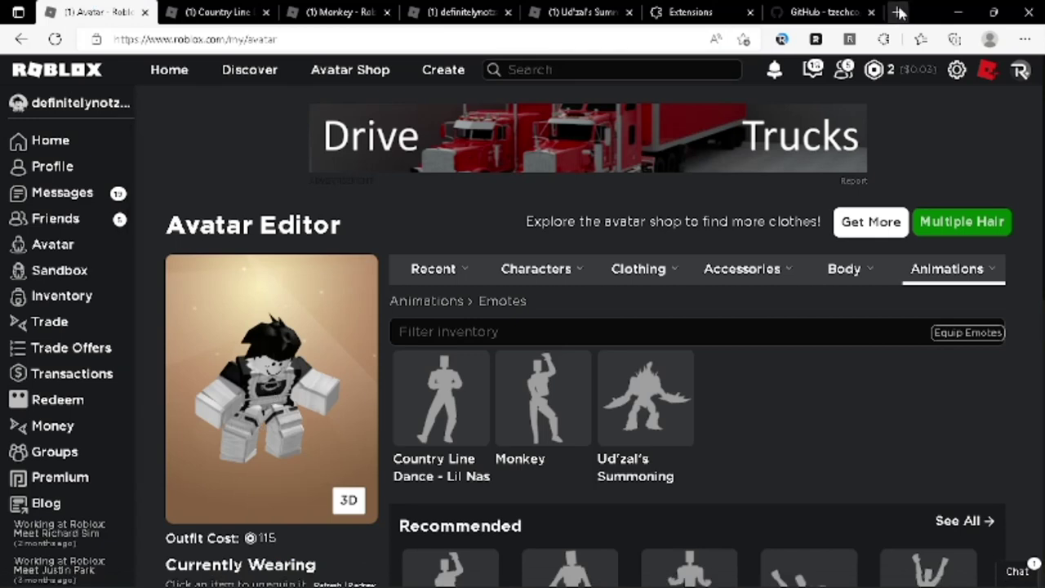
{"action": "right_click", "coordinate": [941, 144]}
{"action": "key", "text": "Escape"}
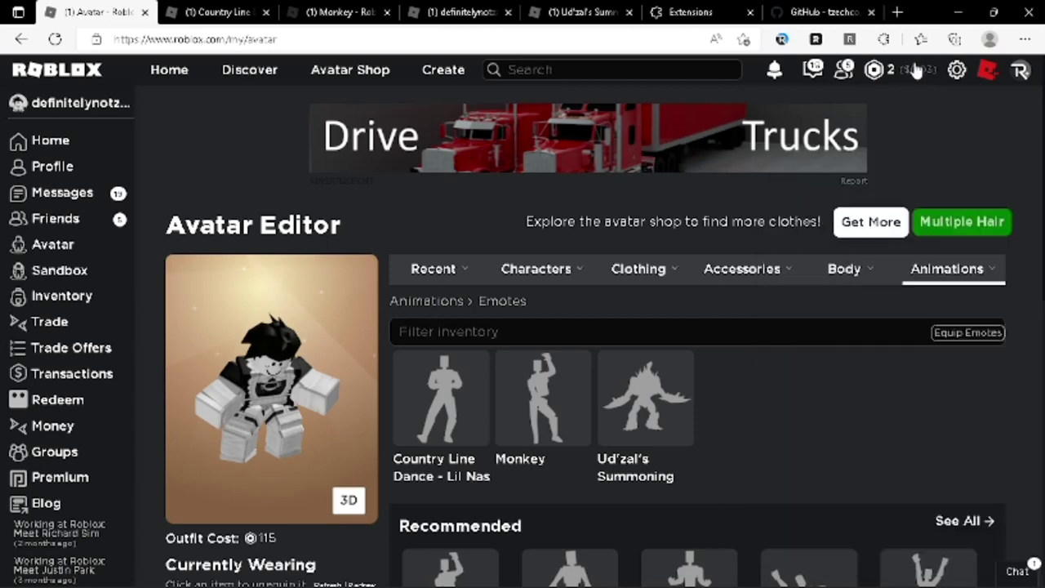
{"action": "left_click", "coordinate": [851, 40]}
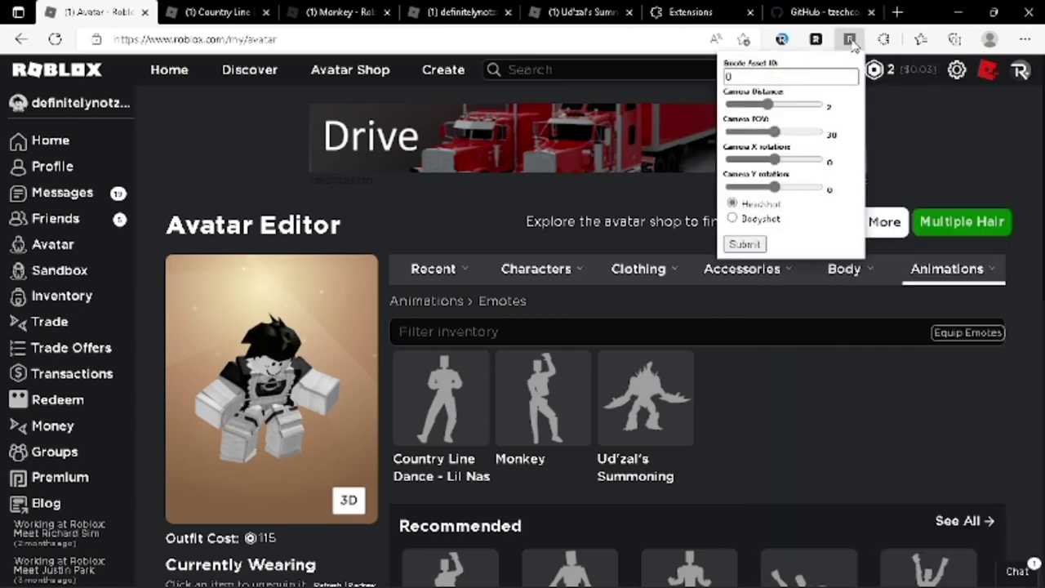
{"action": "right_click", "coordinate": [851, 40]}
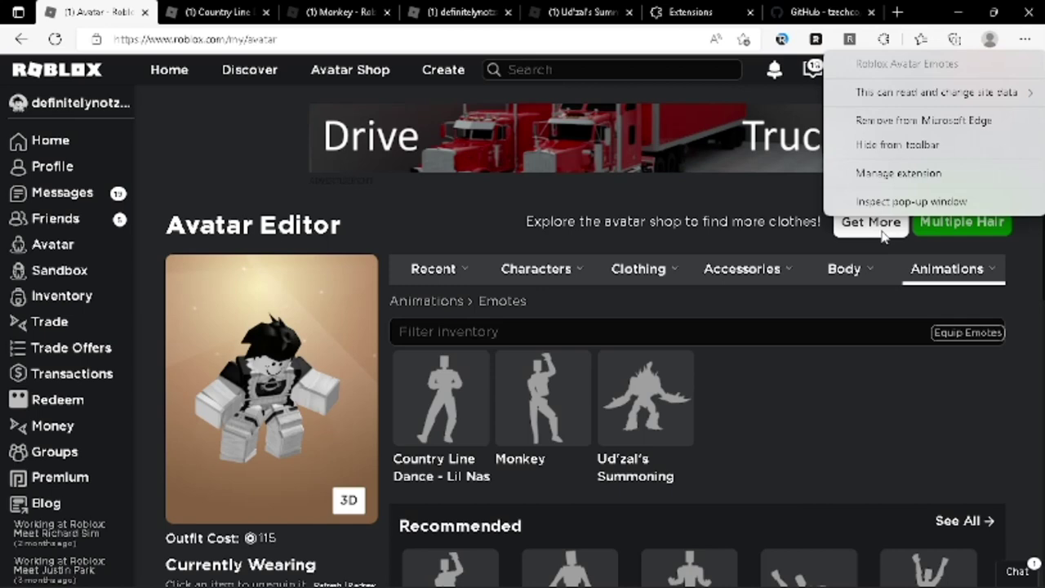
{"action": "left_click", "coordinate": [907, 120]}
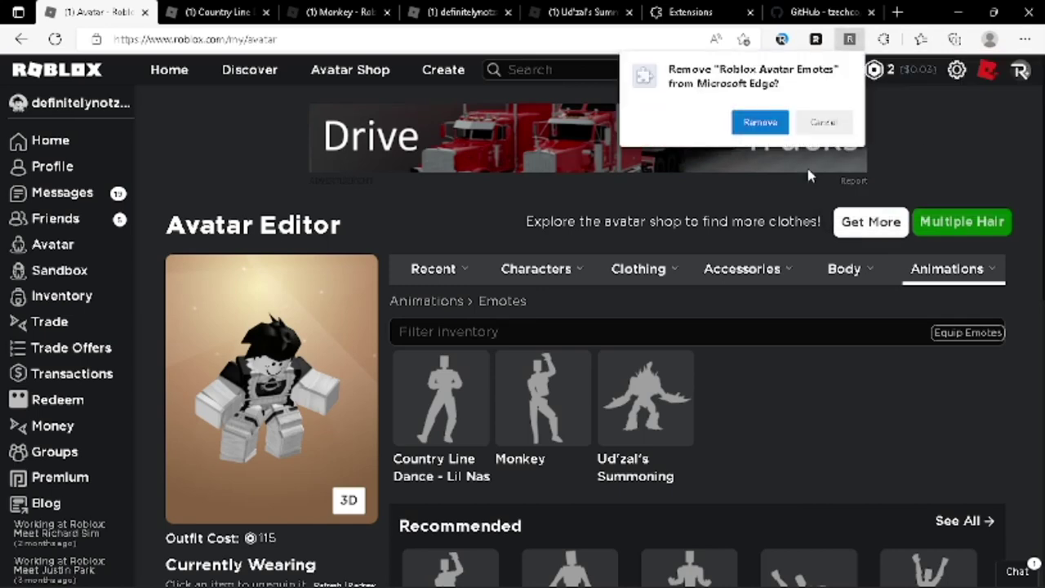
{"action": "left_click", "coordinate": [768, 122]}
Read the roblox-profile-emotes-extension README on GitHub and show the Code download options.
{"action": "left_click", "coordinate": [806, 8]}
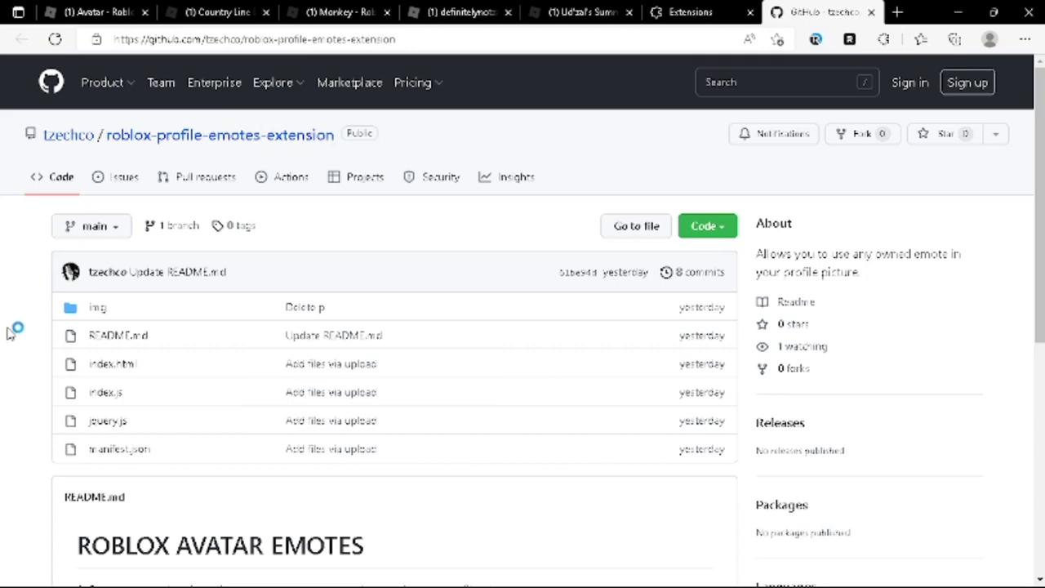
{"action": "scroll", "coordinate": [12, 331], "scroll_direction": "down", "scroll_amount": 5}
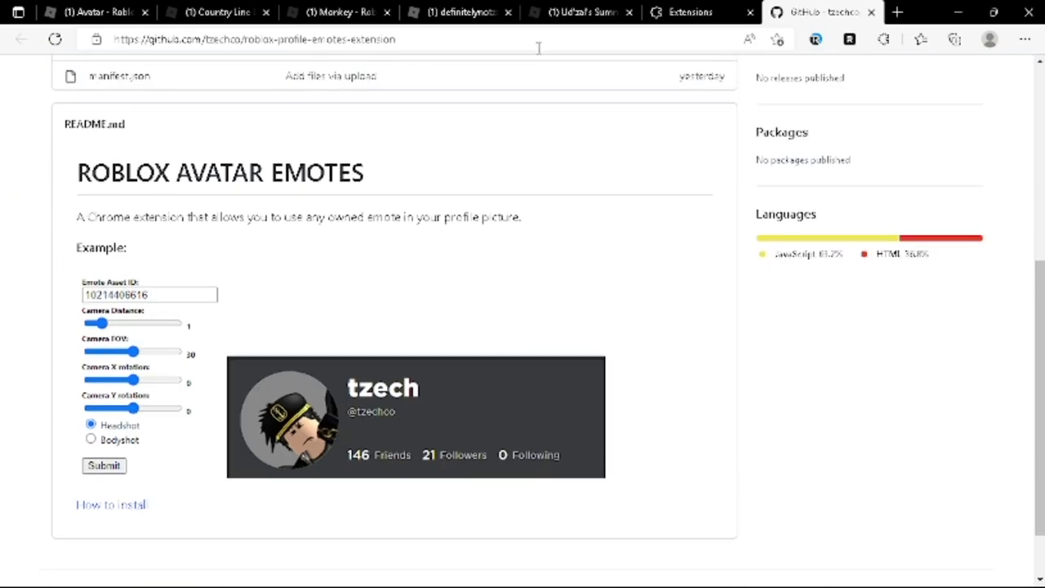
{"action": "scroll", "coordinate": [527, 149], "scroll_direction": "up", "scroll_amount": 5}
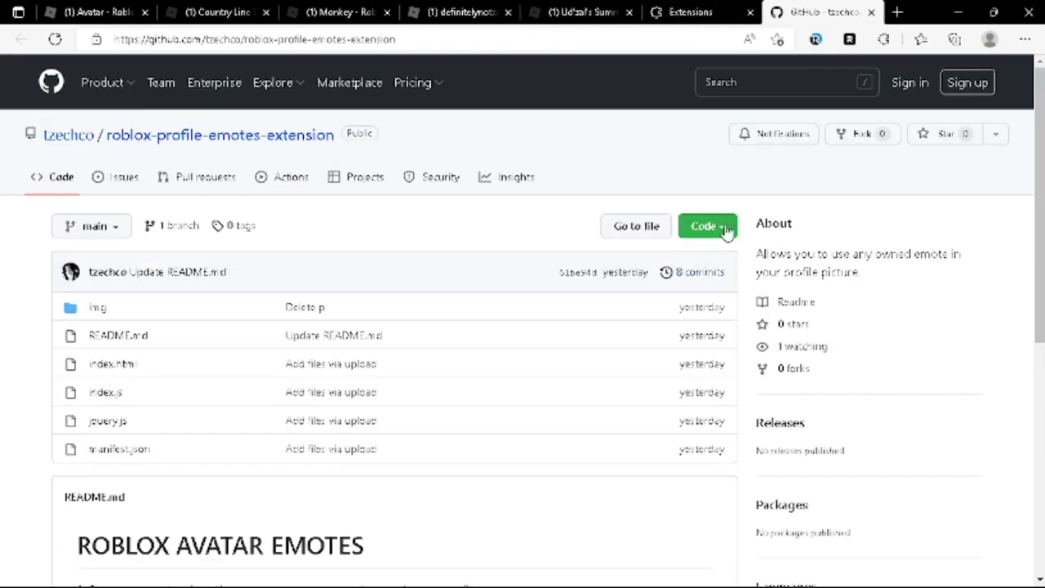
{"action": "left_click", "coordinate": [722, 228]}
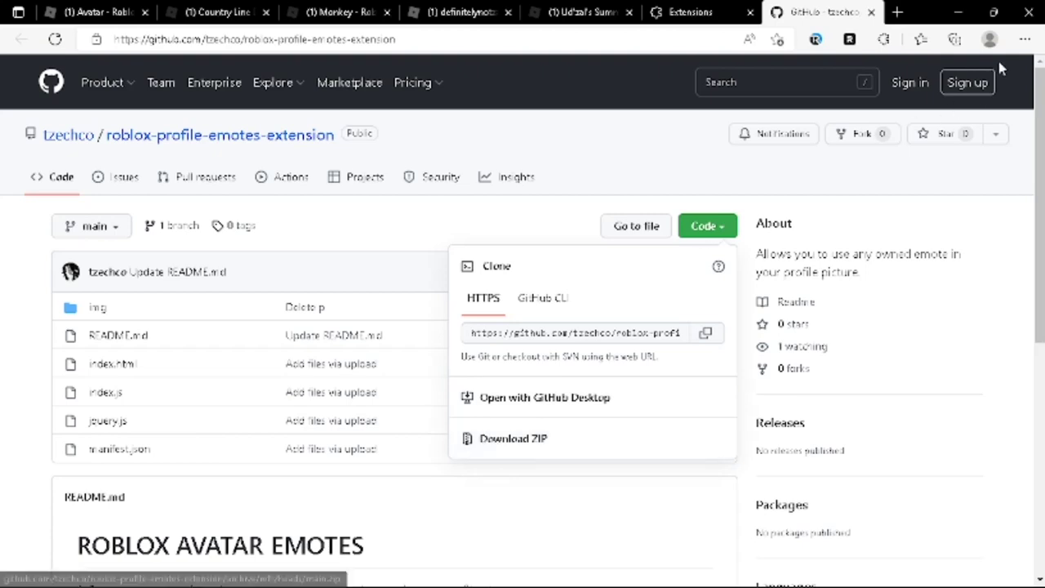
Open Downloads in File Explorer and check the roblox-profile-emotes-extension-main zip's actions.
{"action": "mouse_move", "coordinate": [310, 577]}
{"action": "left_click", "coordinate": [260, 569]}
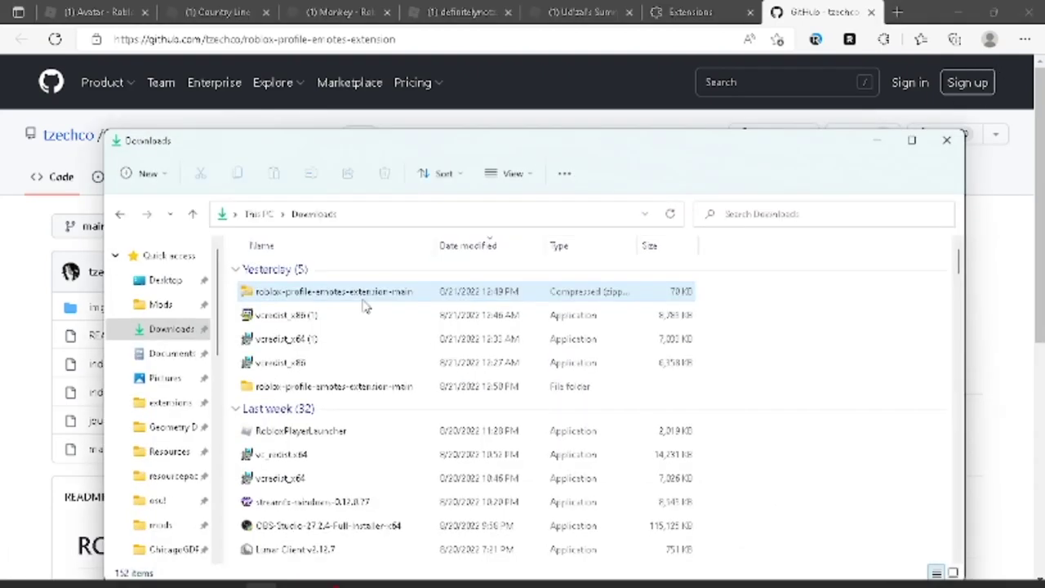
{"action": "left_click", "coordinate": [320, 293]}
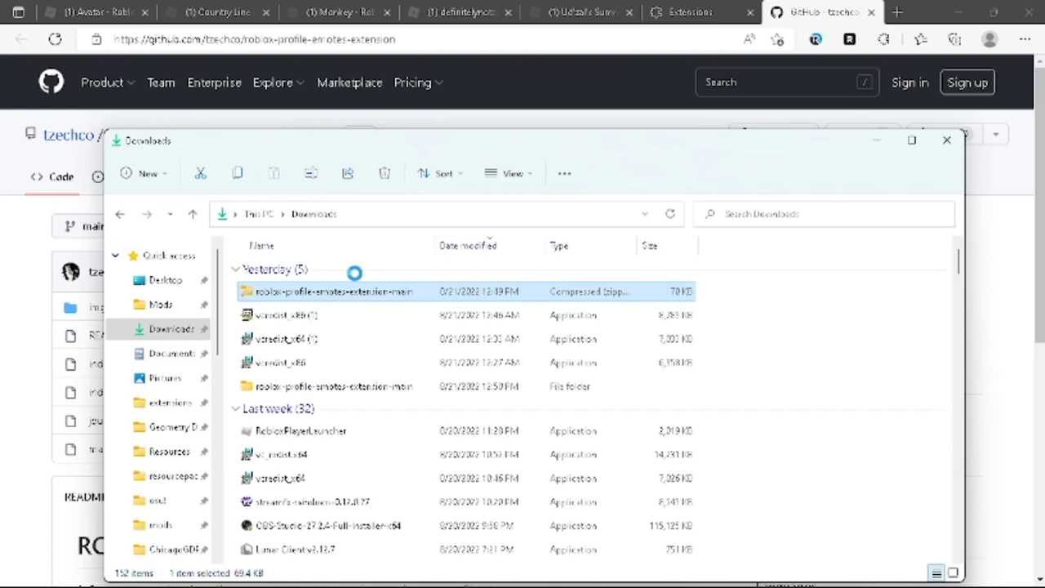
{"action": "right_click", "coordinate": [330, 294]}
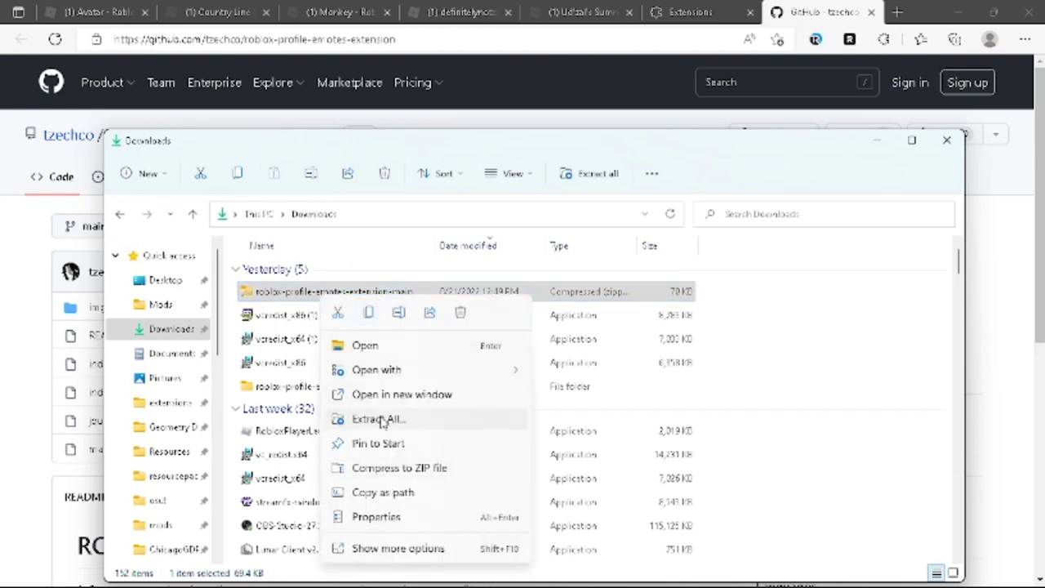
{"action": "left_click", "coordinate": [821, 345]}
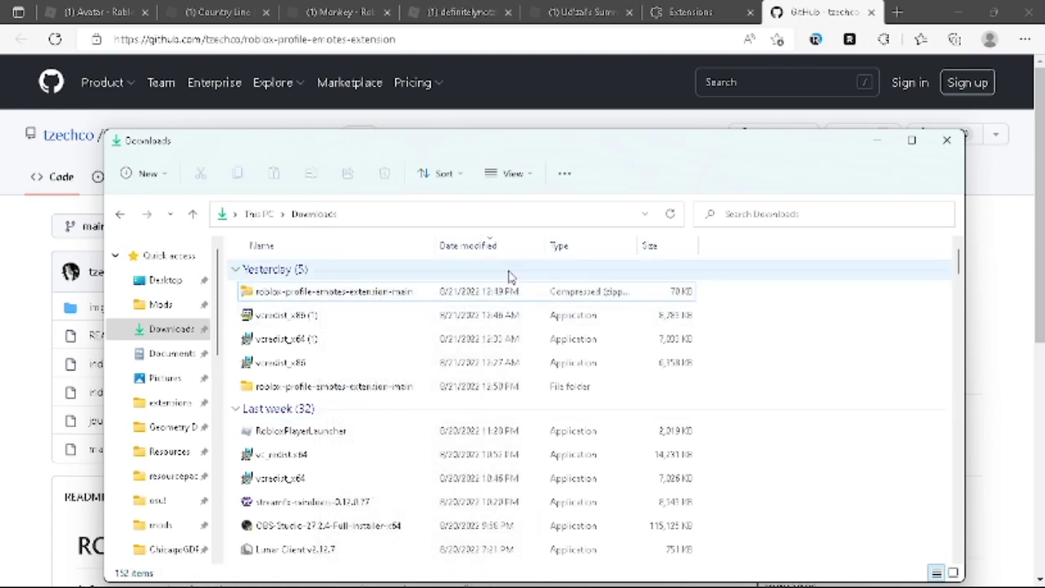
Open the extracted roblox-profile-emotes-extension-main folder and look over its six files.
{"action": "double_click", "coordinate": [390, 389]}
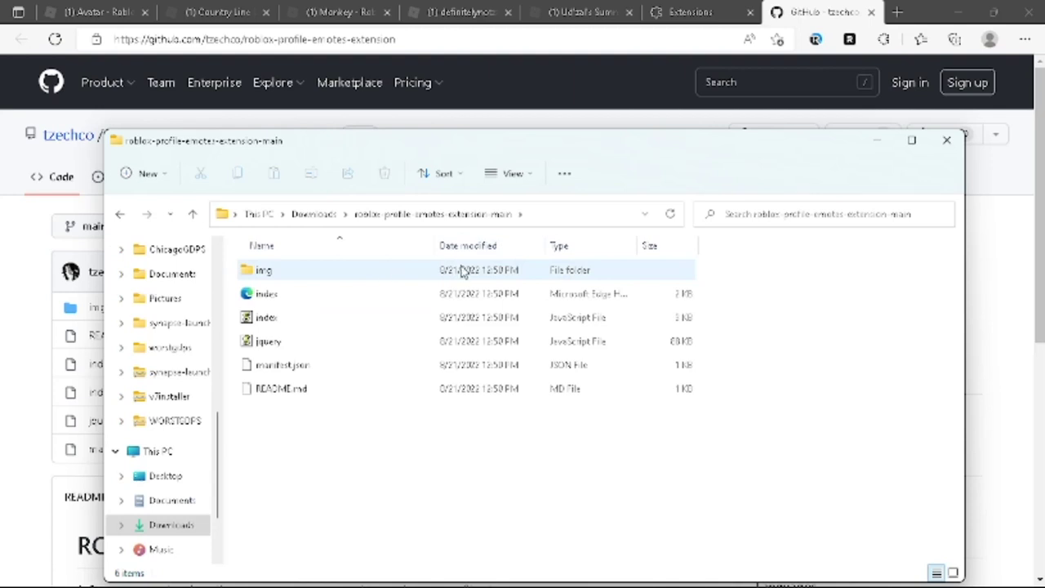
{"action": "left_click_drag", "start_coordinate": [481, 499], "coordinate": [384, 173]}
{"action": "left_click", "coordinate": [787, 334]}
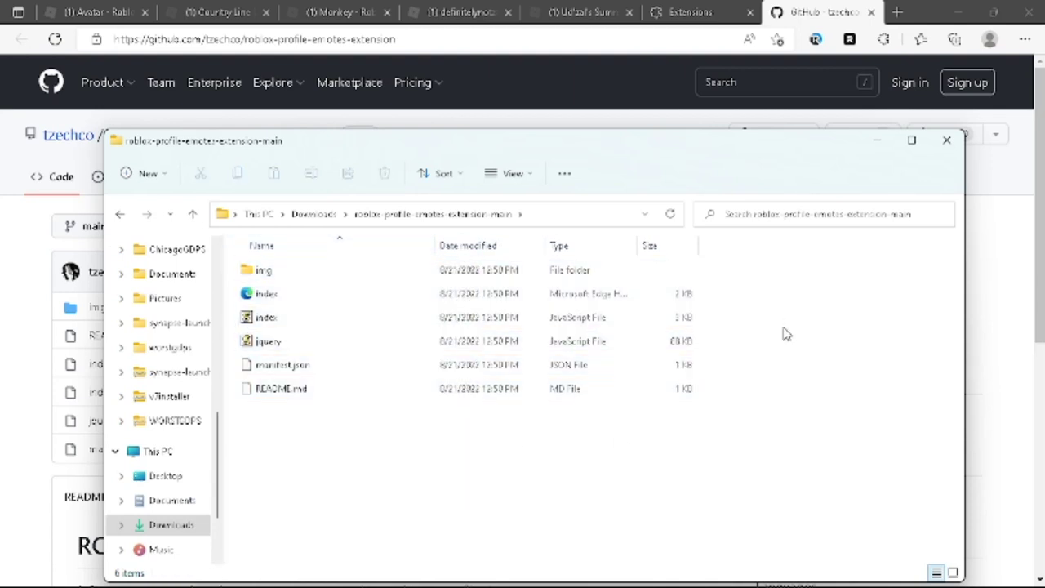
Minimize Explorer and review Edge's Extensions page, Load unpacked dialog and toolbar list without changes.
{"action": "left_click", "coordinate": [878, 141]}
{"action": "left_click", "coordinate": [726, 11]}
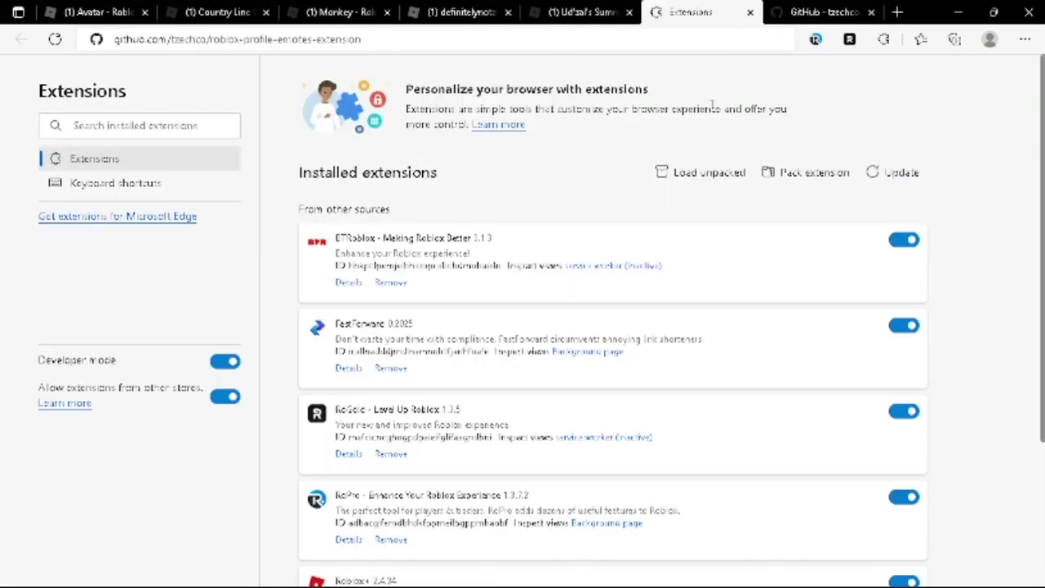
{"action": "left_click", "coordinate": [729, 183]}
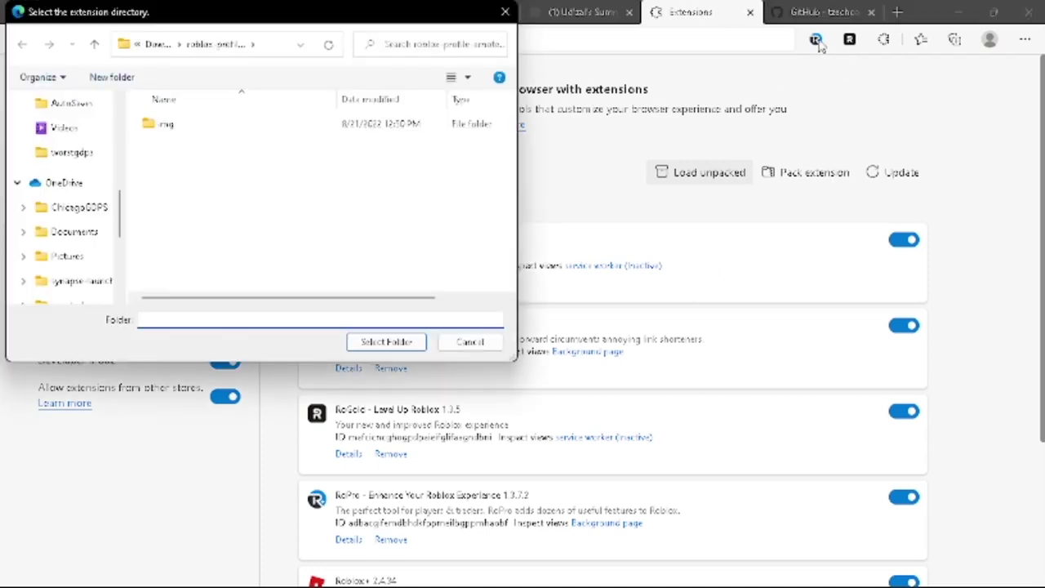
{"action": "left_click", "coordinate": [504, 11]}
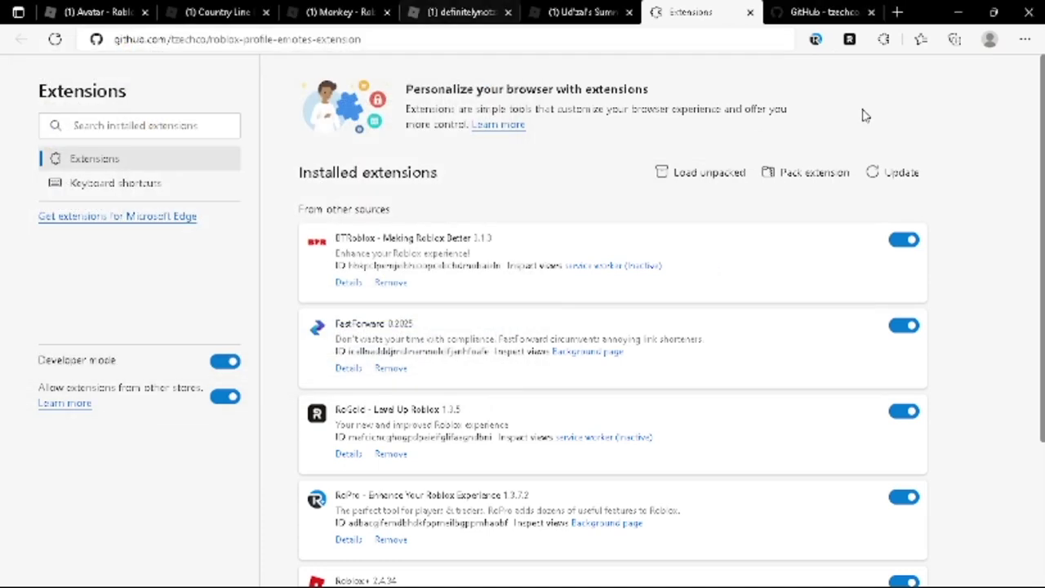
{"action": "left_click", "coordinate": [884, 39]}
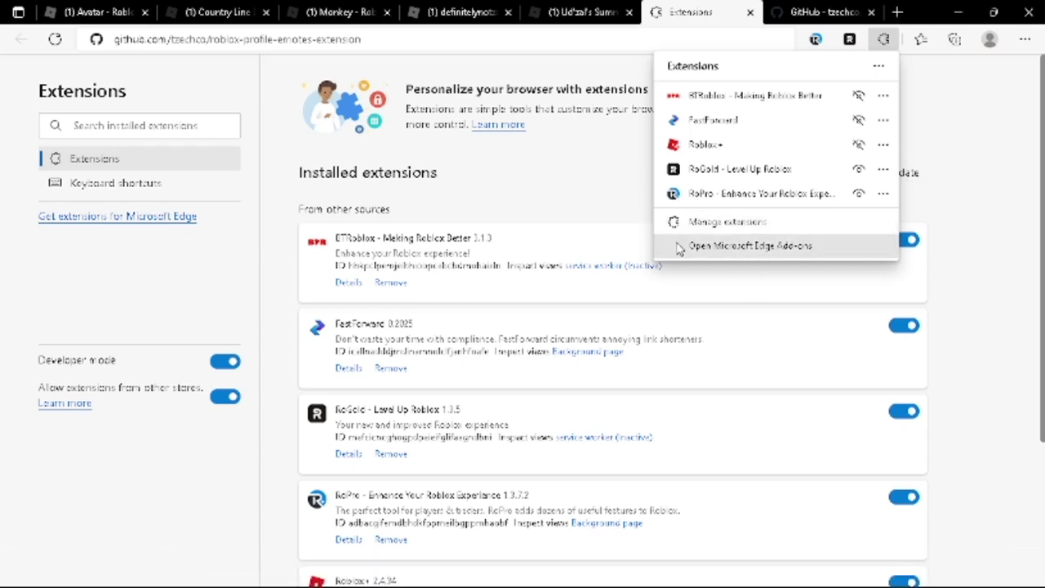
{"action": "left_click", "coordinate": [614, 187]}
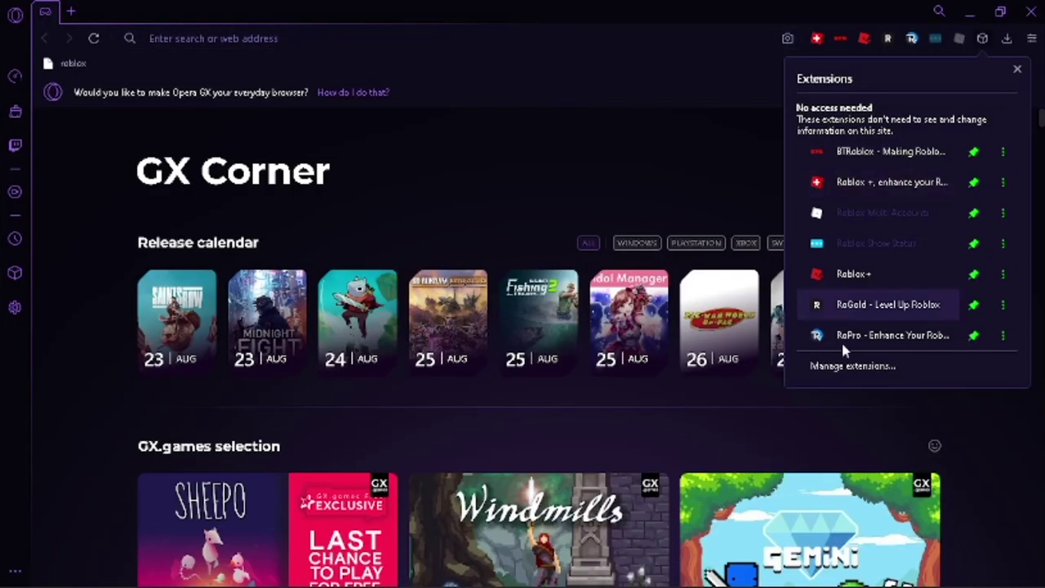
Open Opera GX's Manage extensions page and switch on Developer mode.
{"action": "left_click", "coordinate": [880, 369]}
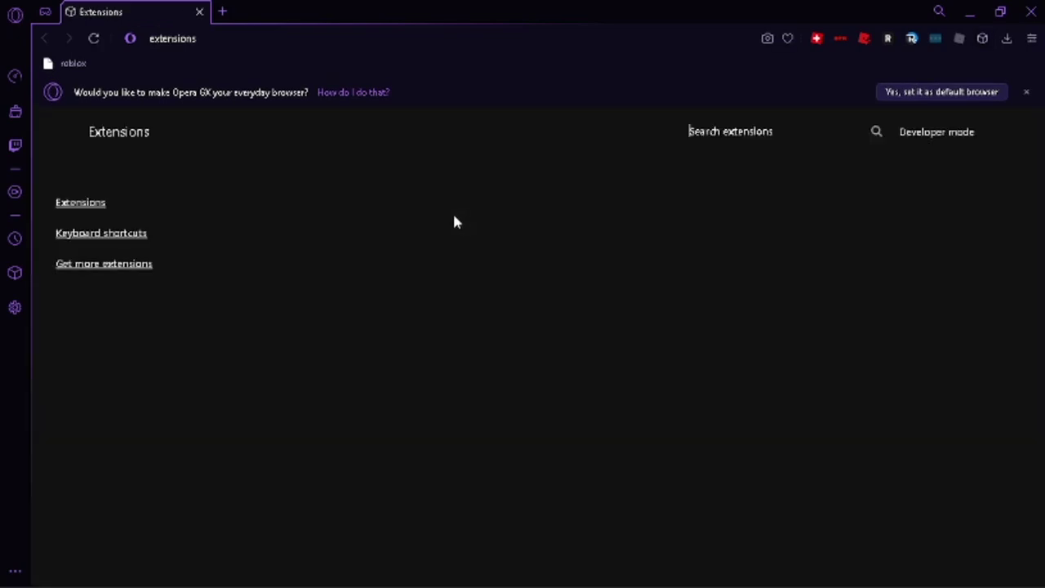
{"action": "left_click", "coordinate": [1003, 132]}
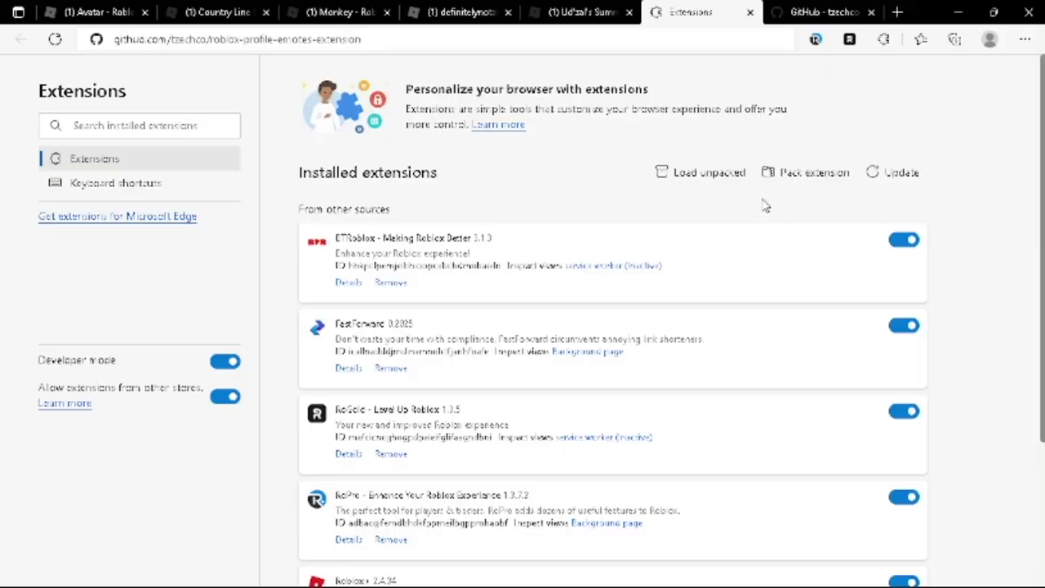
Load roblox-profile-emotes-extension-main from Downloads as an unpacked Edge extension and select its ID.
{"action": "left_click", "coordinate": [704, 173]}
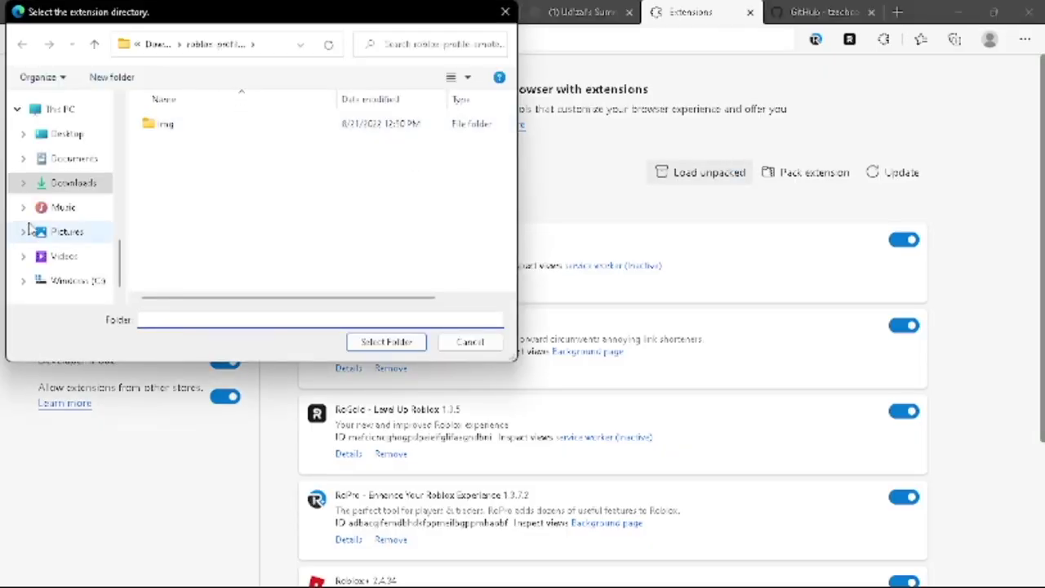
{"action": "left_click", "coordinate": [41, 183]}
{"action": "left_click", "coordinate": [206, 152]}
{"action": "left_click", "coordinate": [380, 343]}
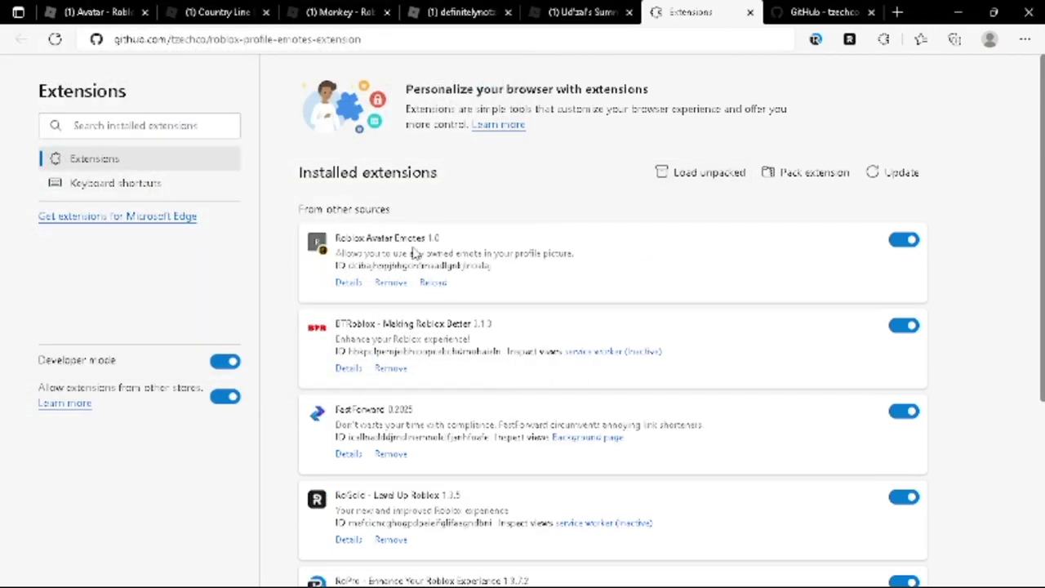
{"action": "mouse_move", "coordinate": [490, 265]}
{"action": "left_mouse_down"}
{"action": "mouse_move", "coordinate": [343, 237]}
{"action": "mouse_move", "coordinate": [487, 272]}
{"action": "left_mouse_up"}
Pin Roblox Avatar Emotes to the Edge toolbar.
{"action": "left_click", "coordinate": [339, 12]}
{"action": "left_click", "coordinate": [882, 41]}
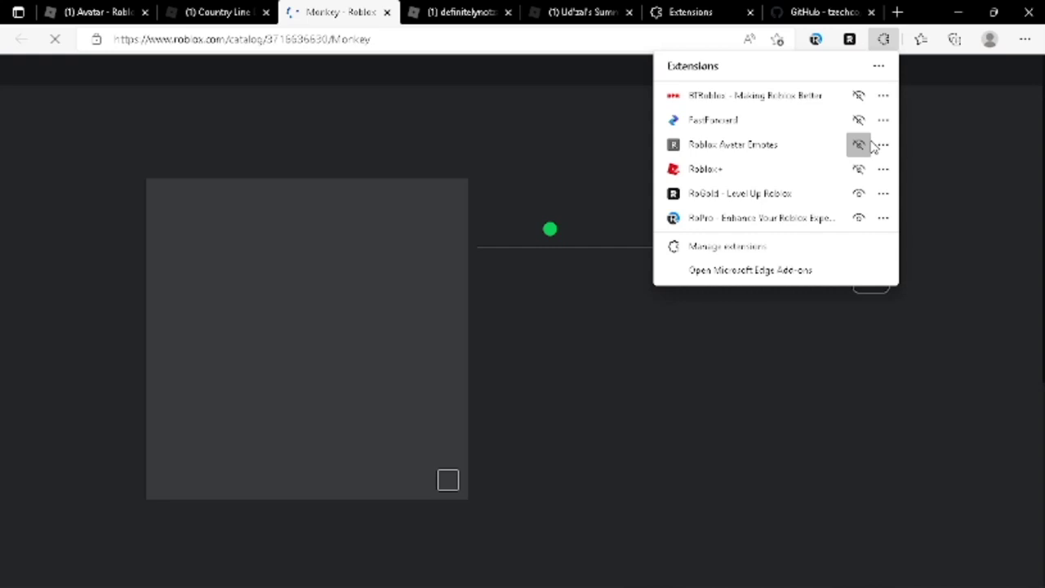
{"action": "left_click", "coordinate": [858, 144]}
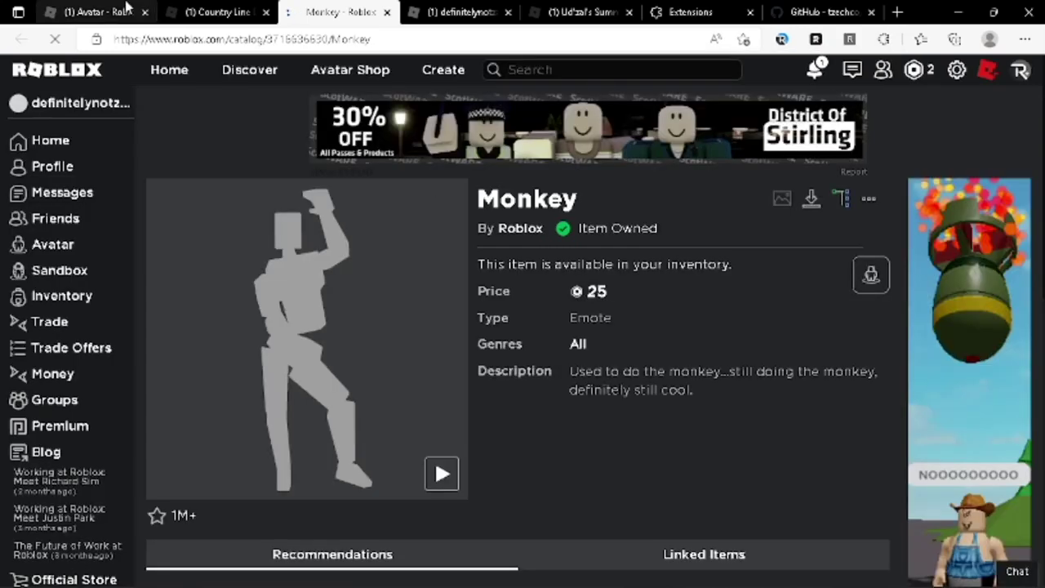
{"action": "left_click", "coordinate": [126, 10]}
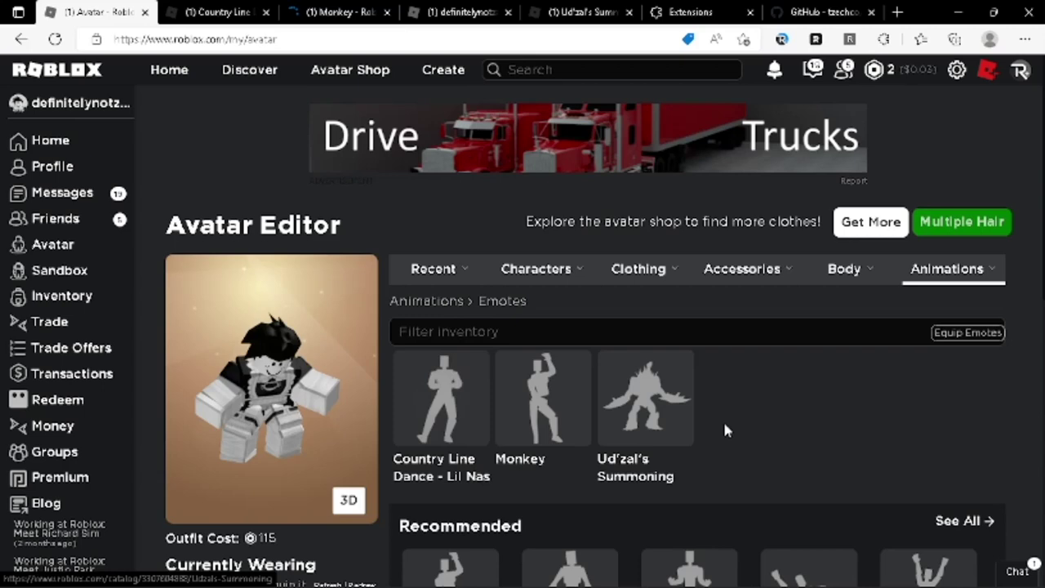
Copy the Monkey emote's catalog ID from the page address and return to the Avatar Editor.
{"action": "left_click", "coordinate": [339, 11]}
{"action": "double_click", "coordinate": [281, 39]}
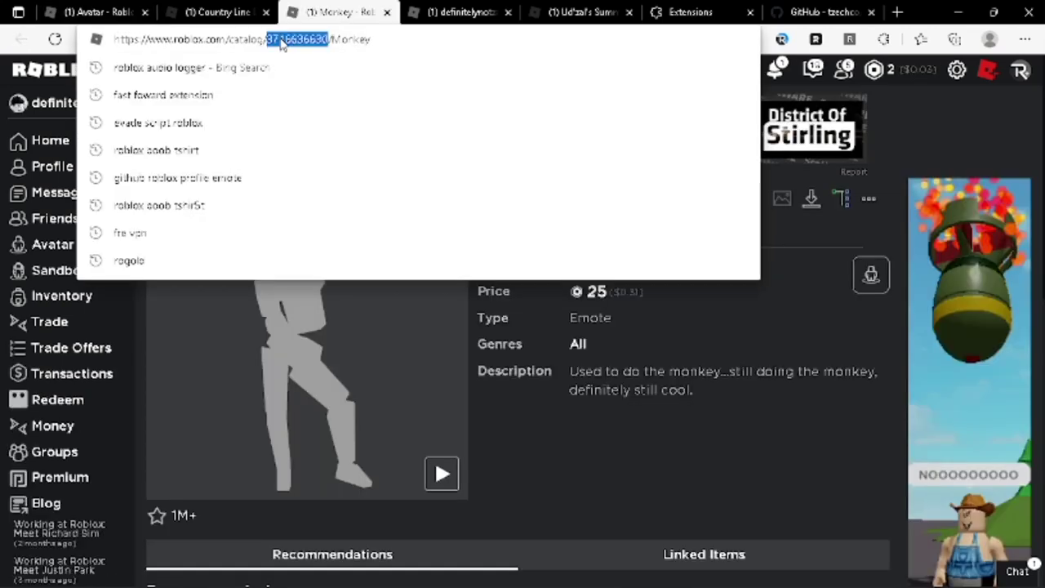
{"action": "left_click", "coordinate": [282, 39]}
{"action": "right_click", "coordinate": [282, 39]}
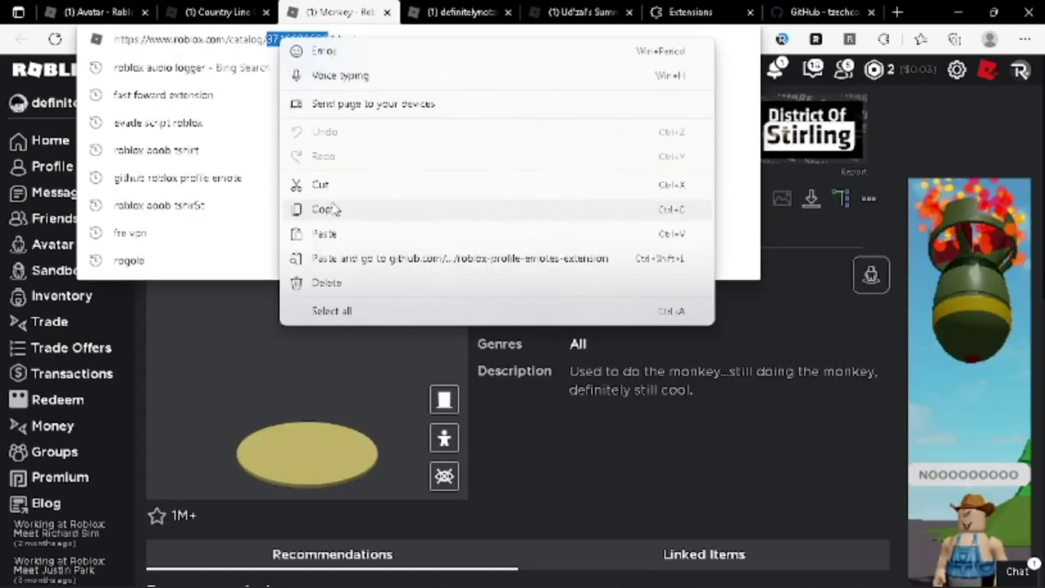
{"action": "left_click", "coordinate": [324, 210]}
{"action": "key", "text": "ctrl+1"}
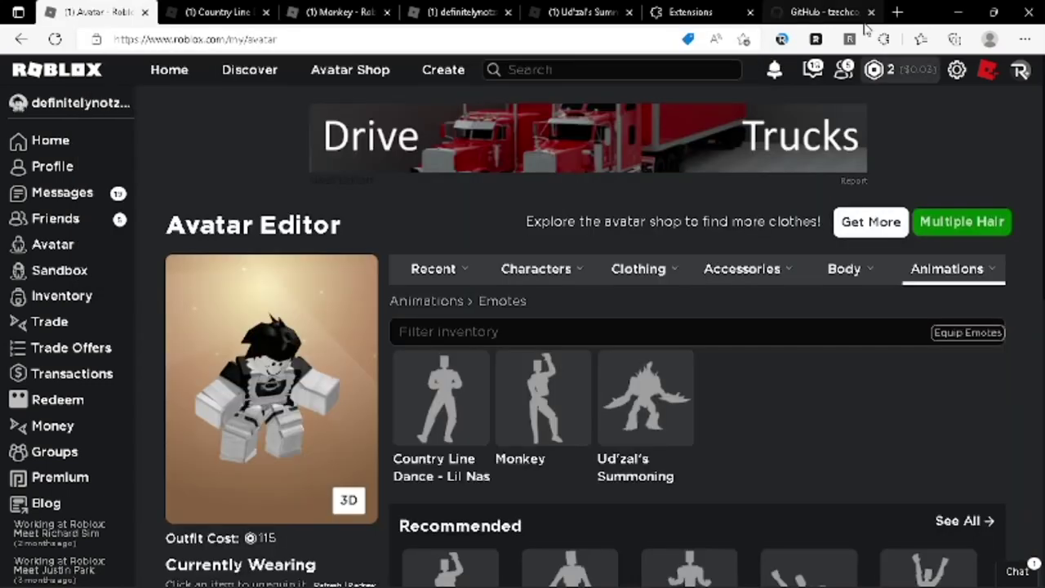
Submit the Monkey emote ID as a Bodyshot with closer camera, FOV 45 and X rotation about 10.
{"action": "left_click", "coordinate": [849, 39]}
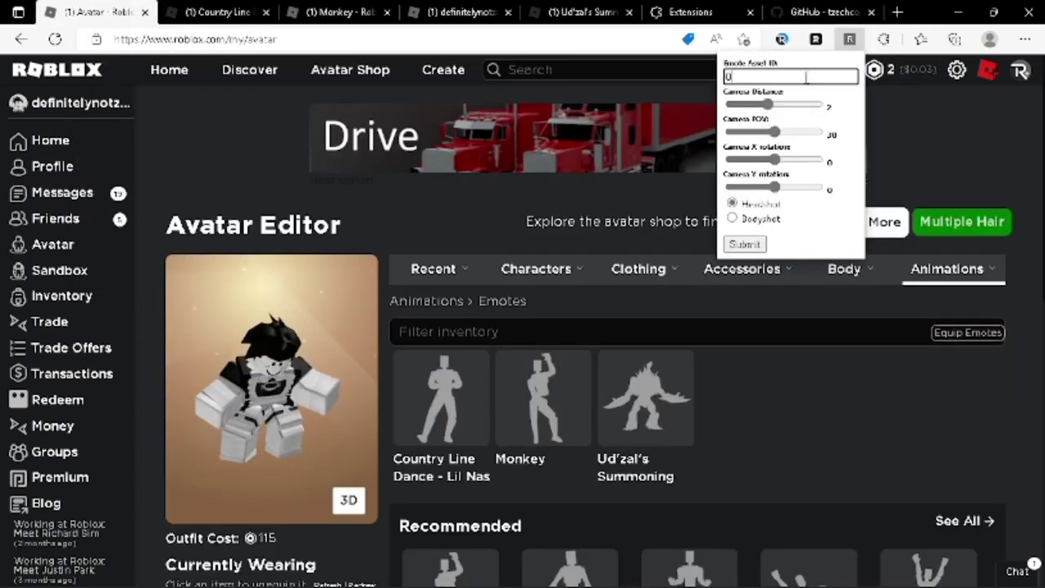
{"action": "key", "text": "ctrl+v"}
{"action": "left_click_drag", "start_coordinate": [767, 105], "coordinate": [758, 111]}
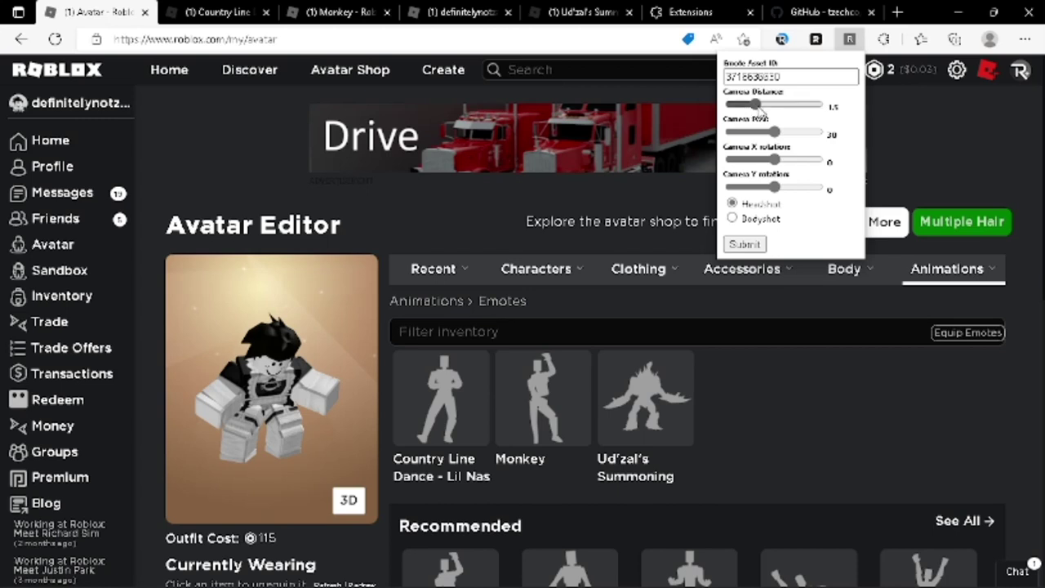
{"action": "left_click_drag", "start_coordinate": [774, 132], "coordinate": [819, 132]}
{"action": "left_click_drag", "start_coordinate": [776, 159], "coordinate": [758, 192]}
{"action": "left_click", "coordinate": [744, 244]}
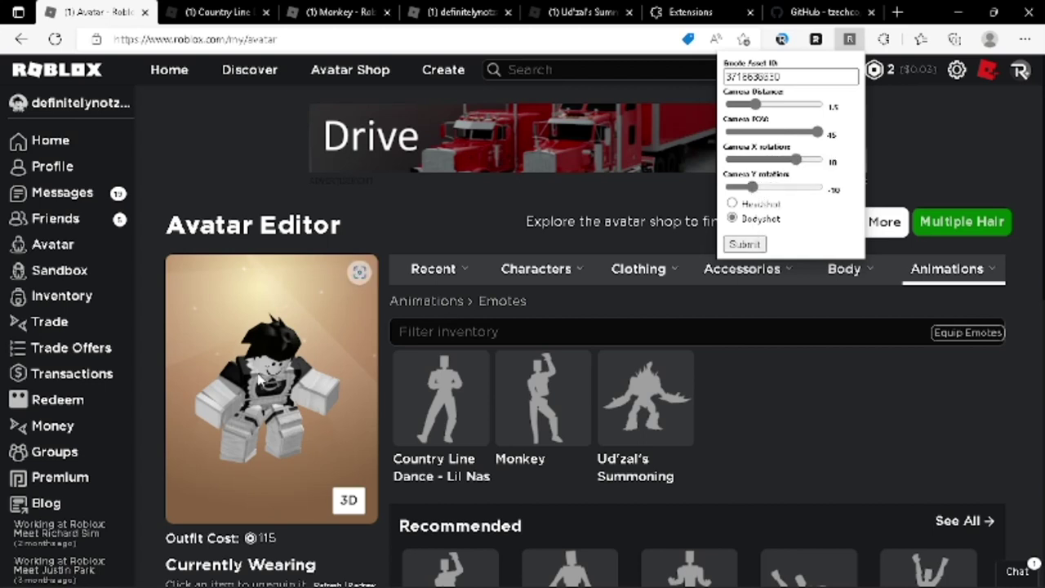
{"action": "left_click", "coordinate": [752, 246]}
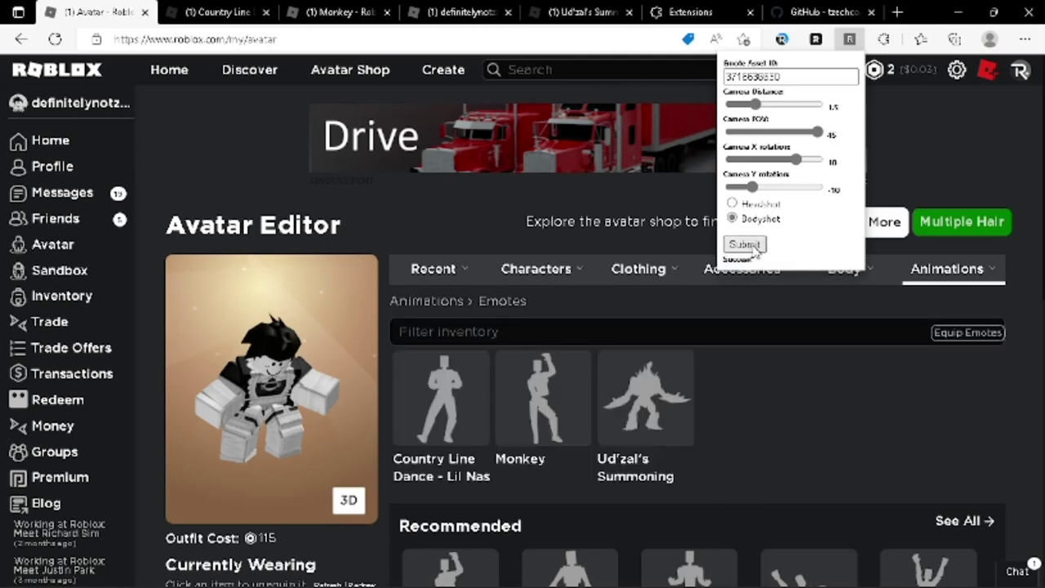
Redraw the avatar so the preview shows the Monkey emote pose.
{"action": "scroll", "coordinate": [327, 424], "scroll_direction": "down", "scroll_amount": 5}
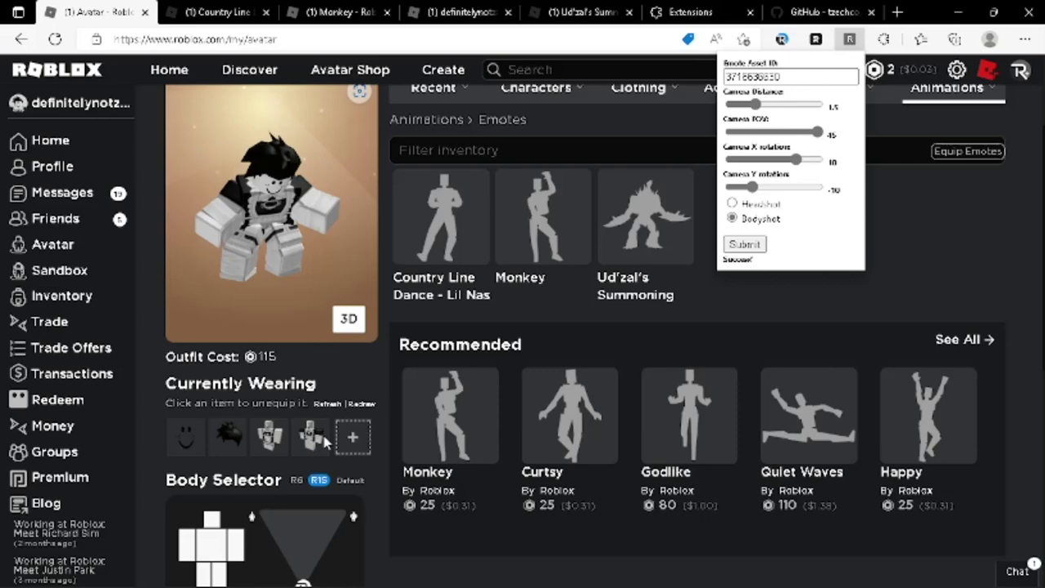
{"action": "scroll", "coordinate": [327, 384], "scroll_direction": "up", "scroll_amount": 2}
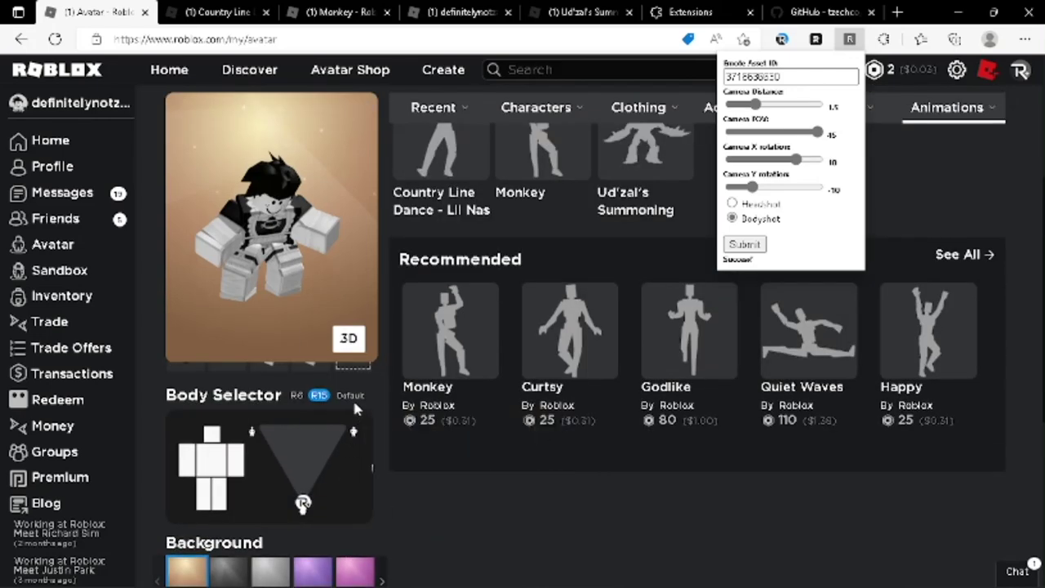
{"action": "scroll", "coordinate": [352, 408], "scroll_direction": "down", "scroll_amount": 3}
{"action": "left_click", "coordinate": [358, 493]}
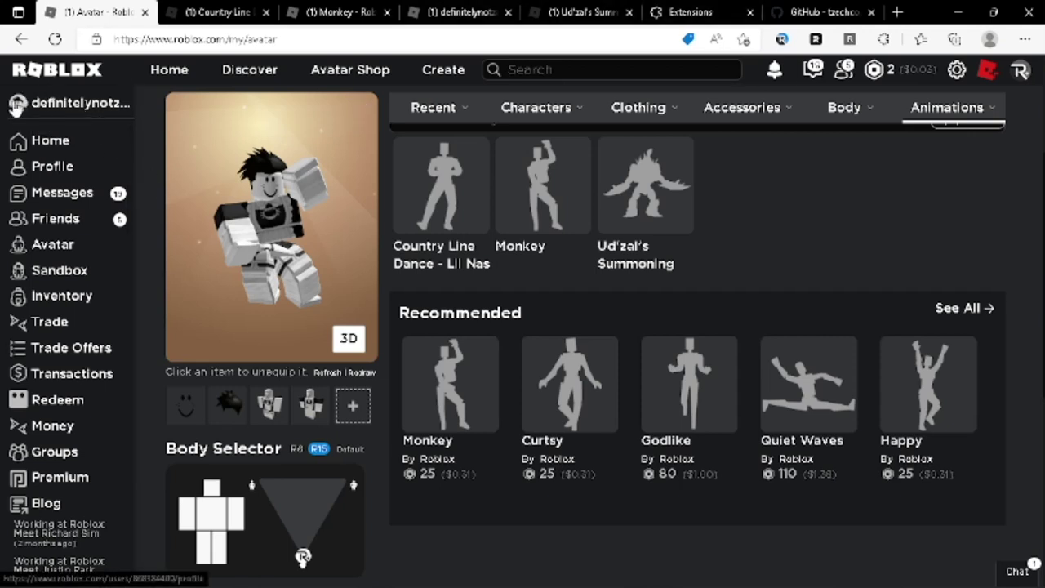
{"action": "left_click", "coordinate": [849, 39]}
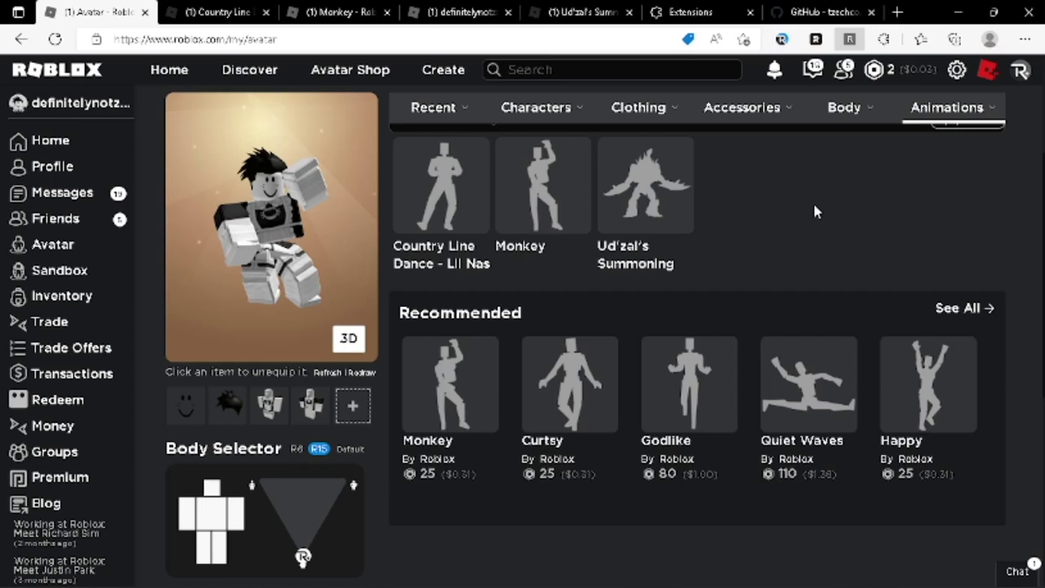
Copy the Ud'zal's Summoning item ID from its catalog page address.
{"action": "left_click", "coordinate": [576, 11]}
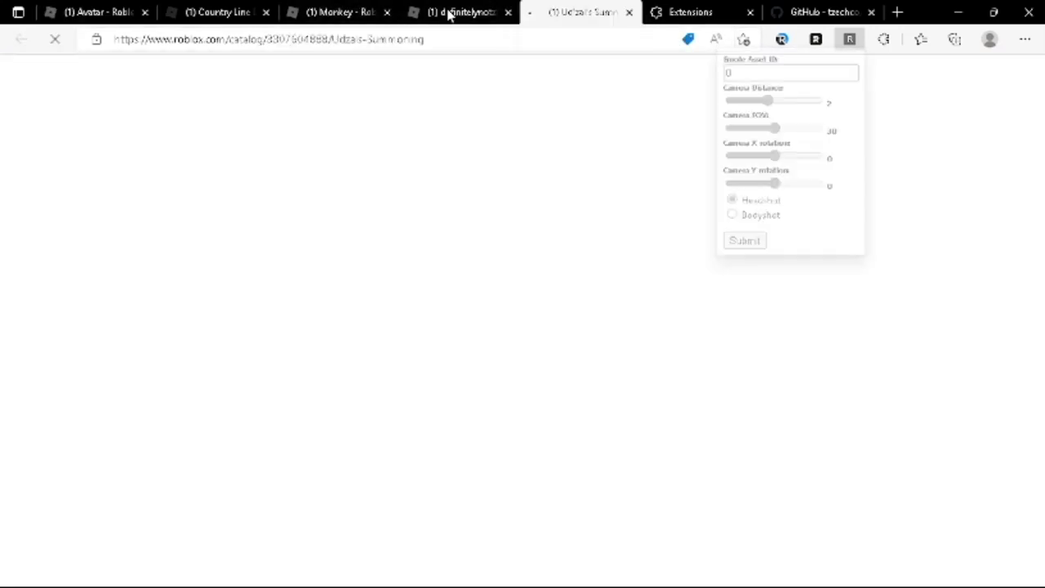
{"action": "double_click", "coordinate": [278, 39]}
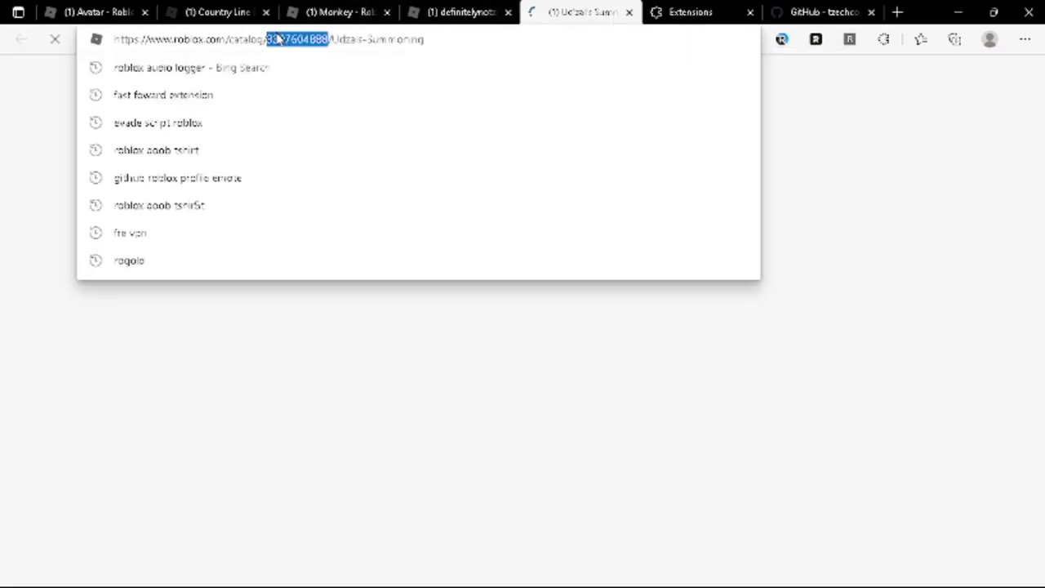
{"action": "right_click", "coordinate": [278, 39]}
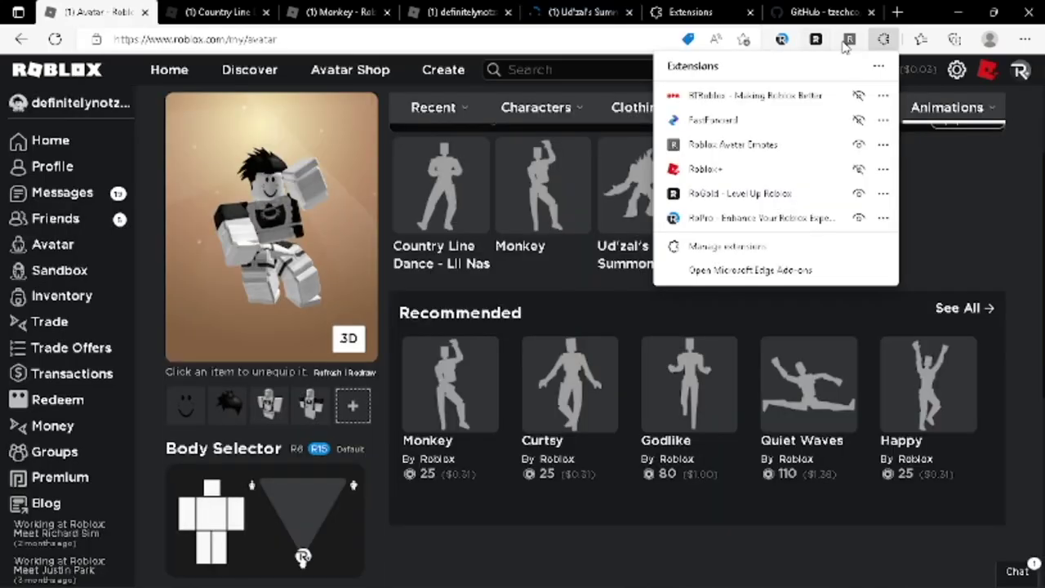
{"action": "left_click", "coordinate": [850, 41]}
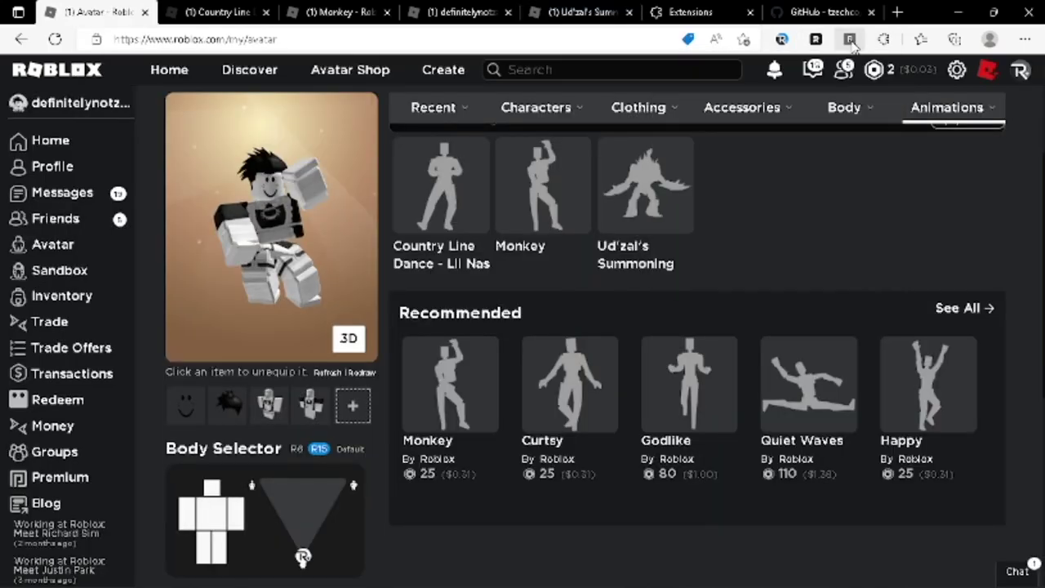
{"action": "left_click", "coordinate": [850, 41]}
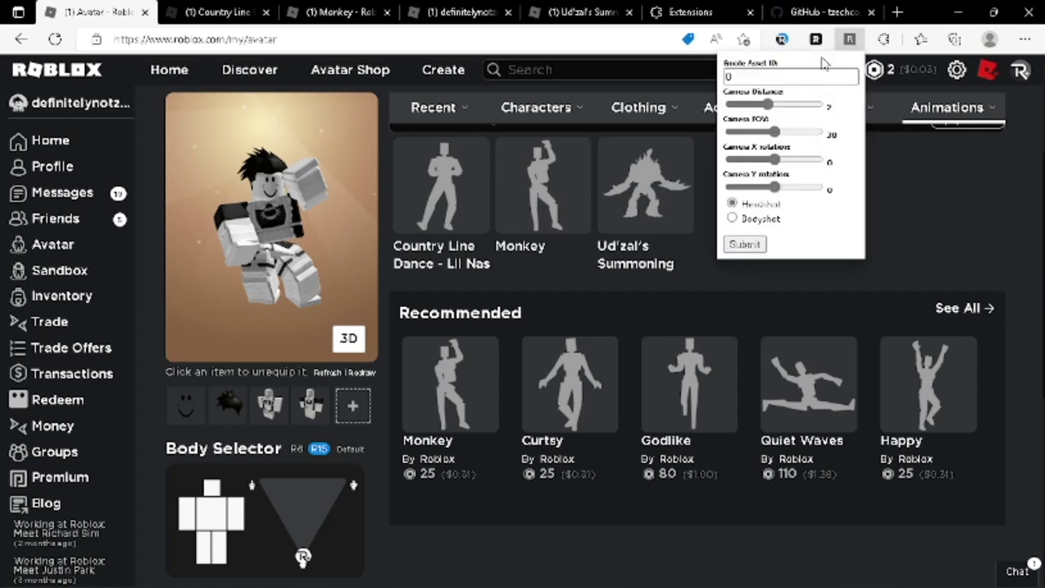
{"action": "left_click", "coordinate": [823, 76]}
{"action": "key", "text": "ctrl+v"}
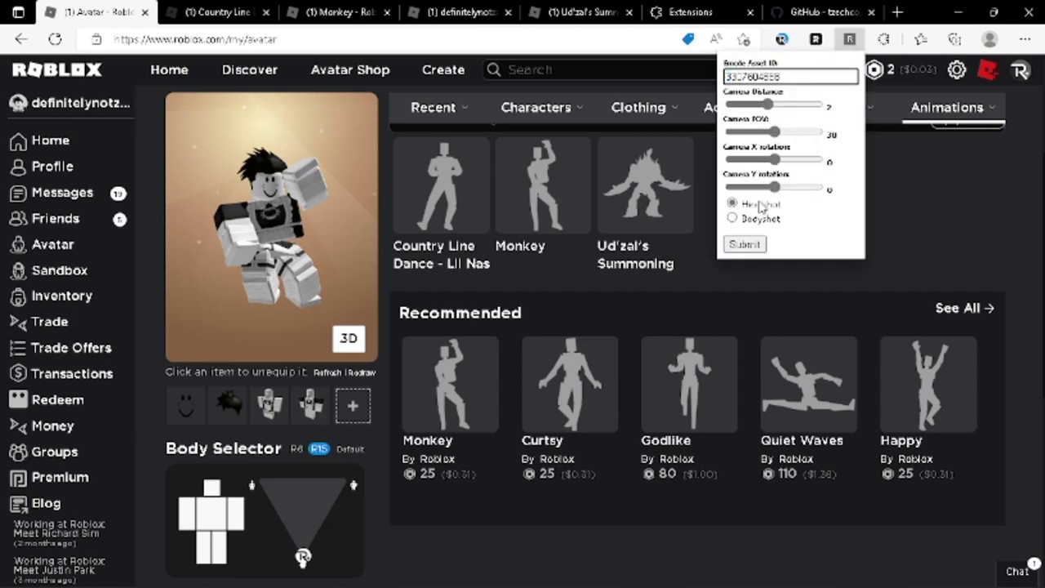
{"action": "left_click_drag", "start_coordinate": [774, 106], "coordinate": [817, 132]}
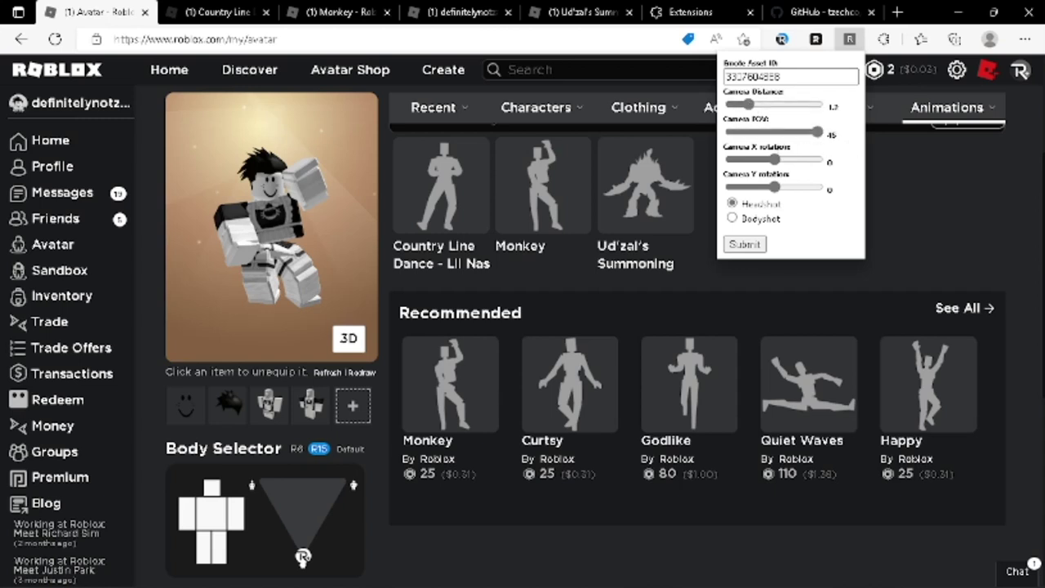
{"action": "left_click_drag", "start_coordinate": [775, 160], "coordinate": [743, 187]}
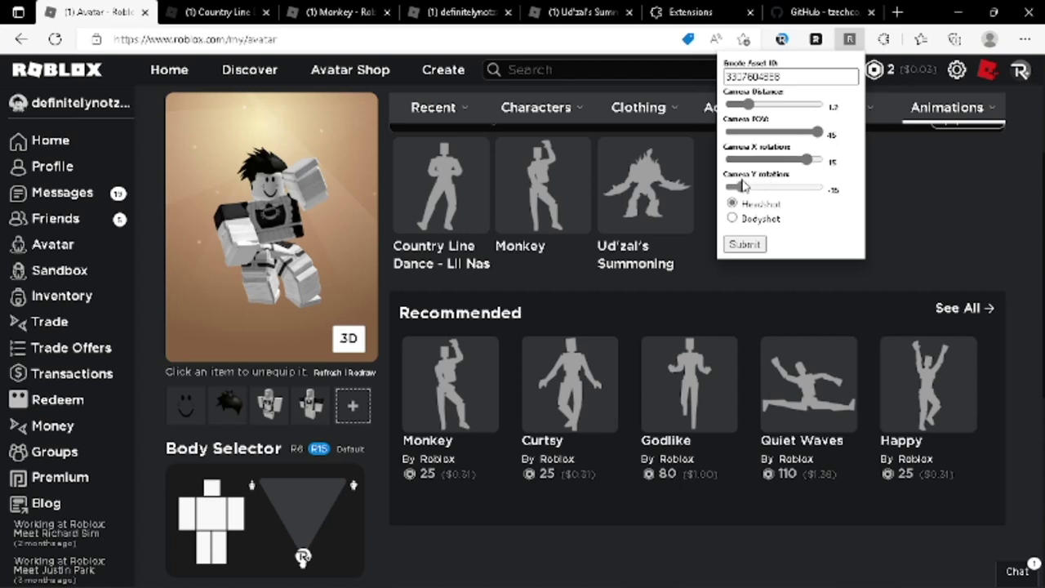
{"action": "left_click", "coordinate": [746, 245]}
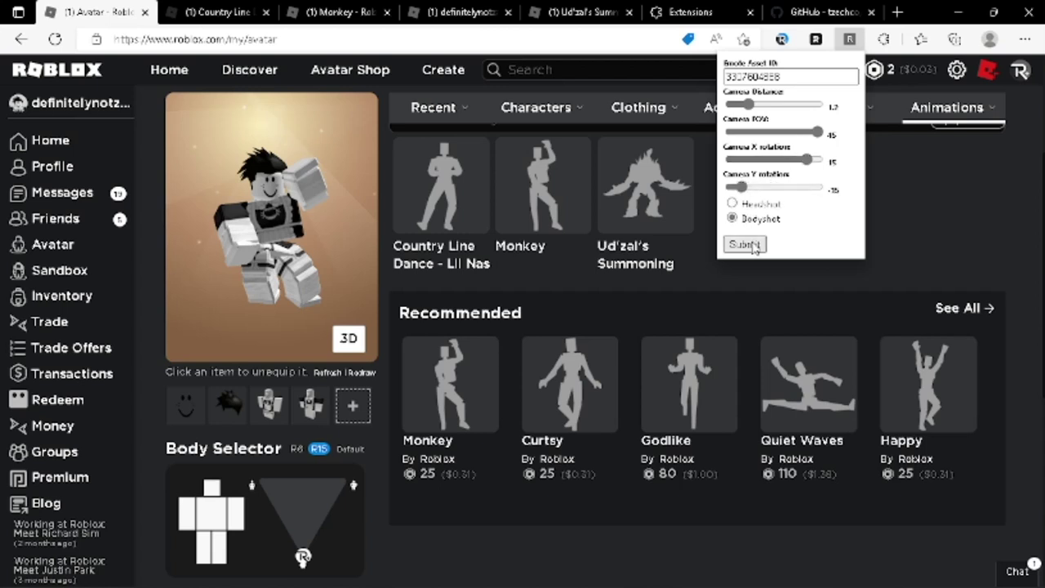
Switch tabs and back to the Avatar Editor so the preview reloads the new pose.
{"action": "left_click", "coordinate": [320, 13]}
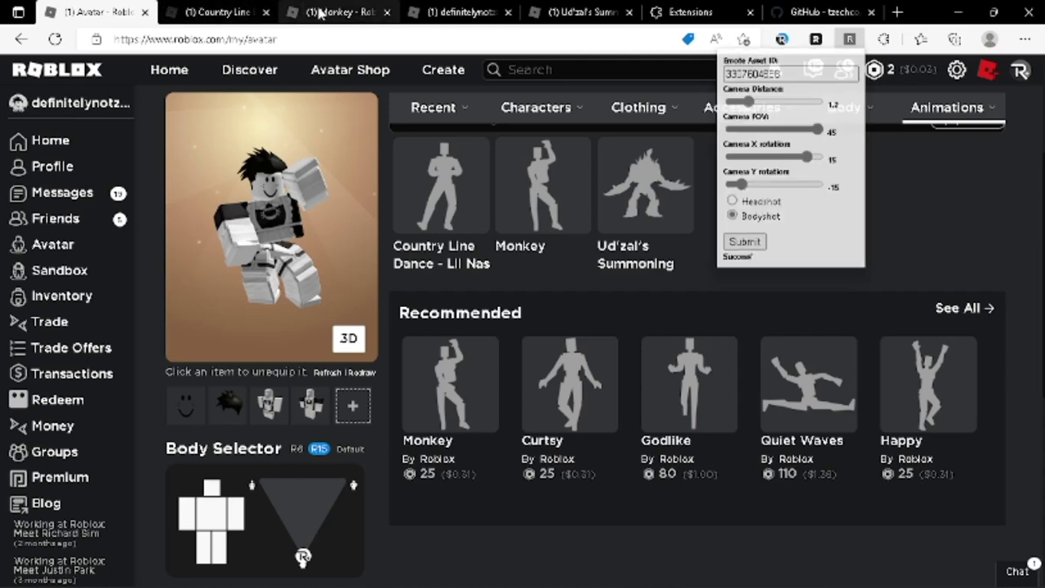
{"action": "left_click", "coordinate": [320, 13]}
{"action": "left_click", "coordinate": [88, 12]}
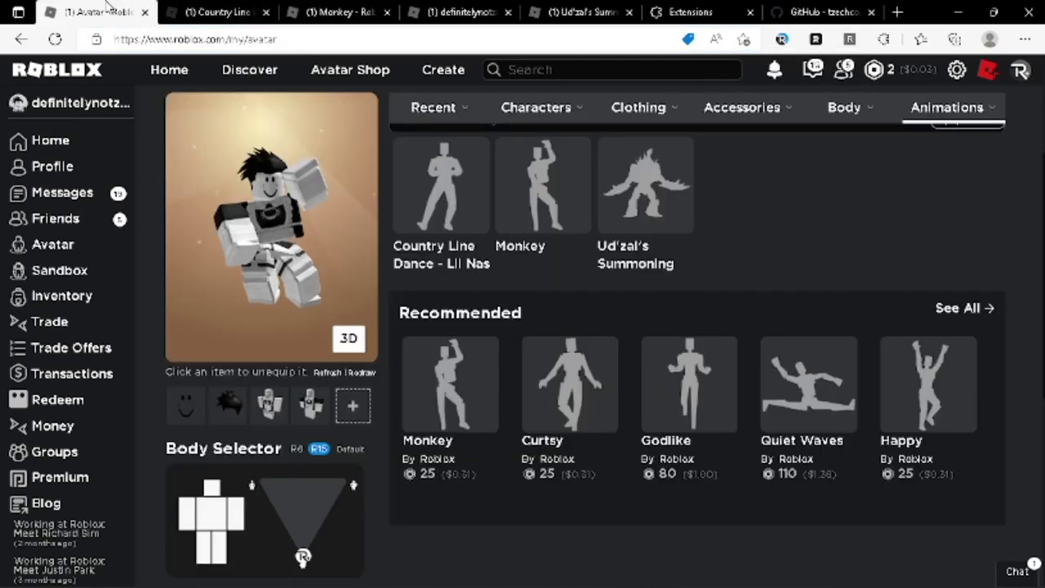
{"action": "left_click", "coordinate": [884, 39]}
{"action": "left_click", "coordinate": [196, 296]}
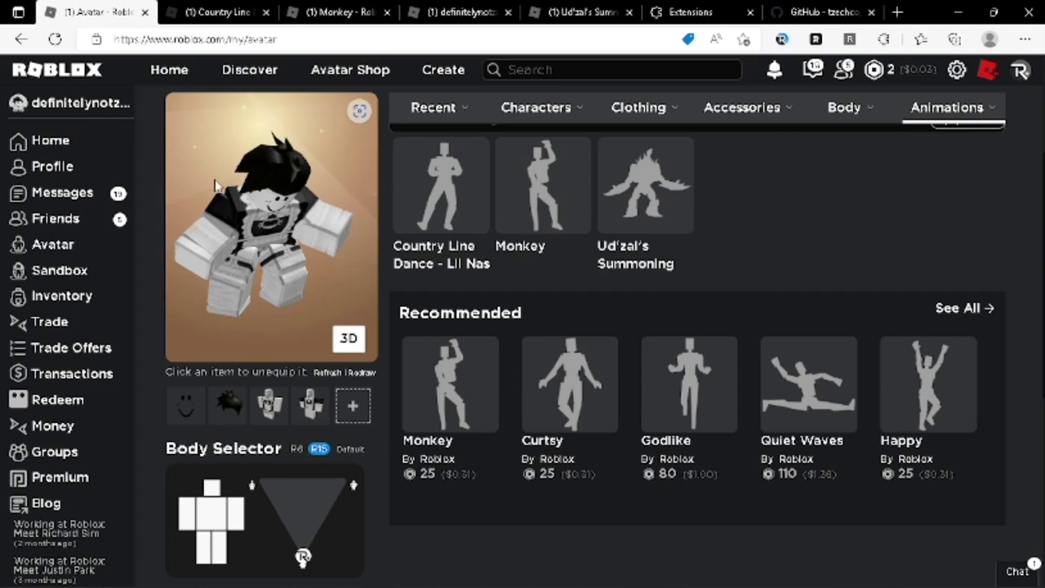
Paste the emote asset ID and submit a Headshot with distance 1.5, FOV 45, rotations 10/-10.
{"action": "mouse_move", "coordinate": [841, 143]}
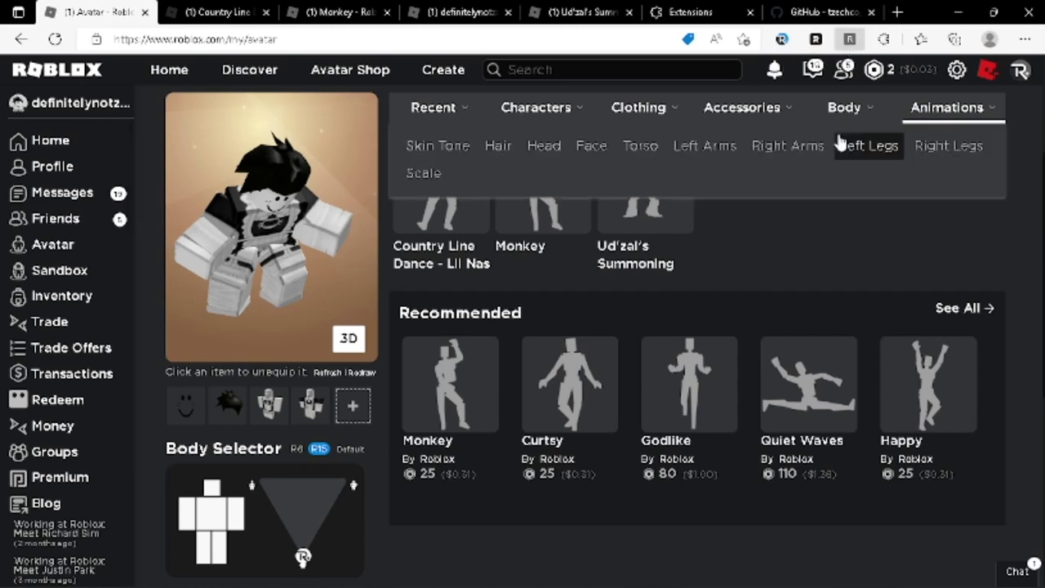
{"action": "left_click", "coordinate": [849, 39]}
{"action": "left_click", "coordinate": [793, 75]}
{"action": "key", "text": "ctrl+v"}
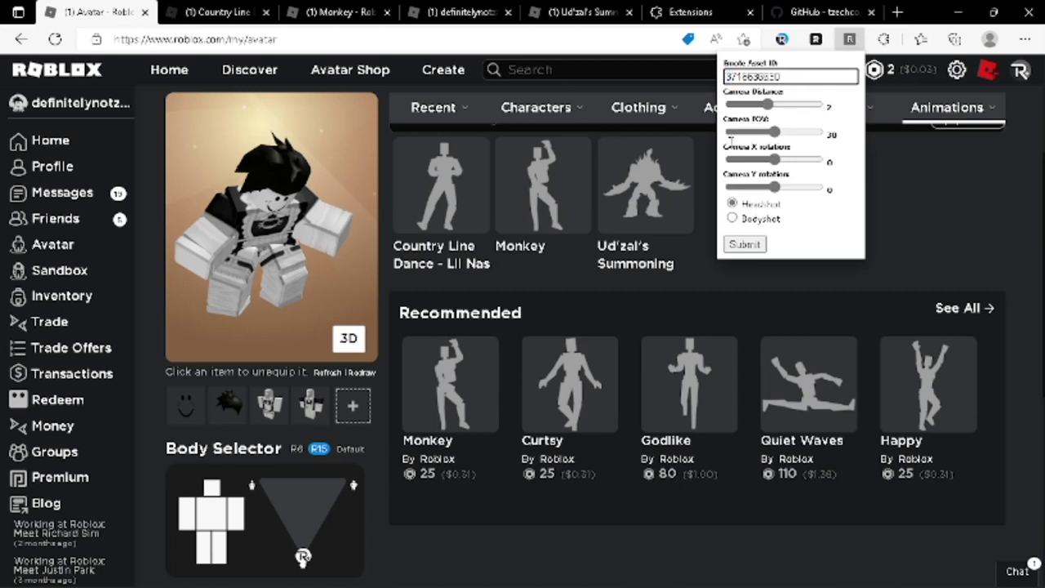
{"action": "left_click_drag", "start_coordinate": [768, 105], "coordinate": [823, 134]}
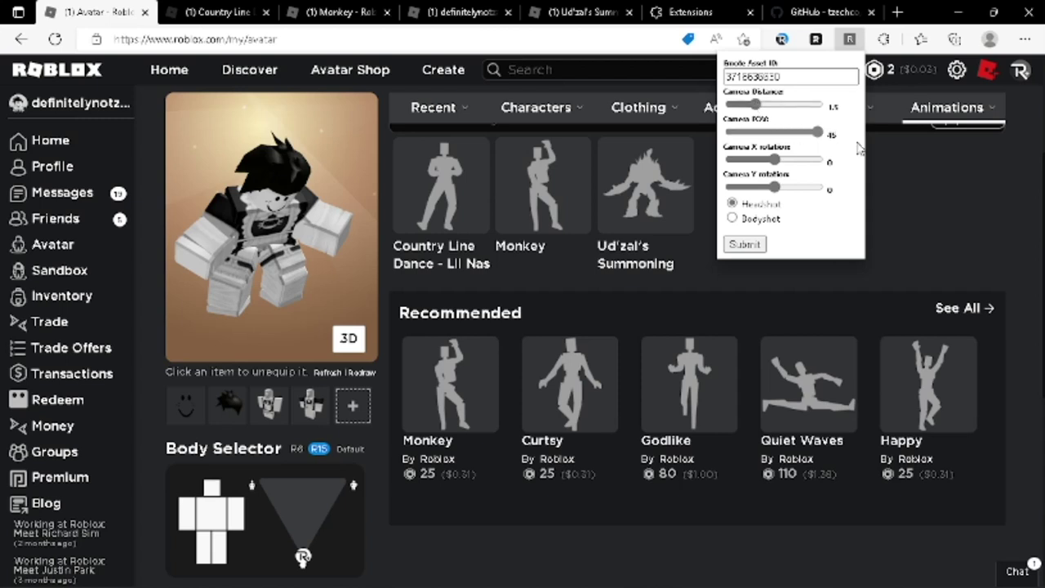
{"action": "left_click_drag", "start_coordinate": [775, 160], "coordinate": [753, 188]}
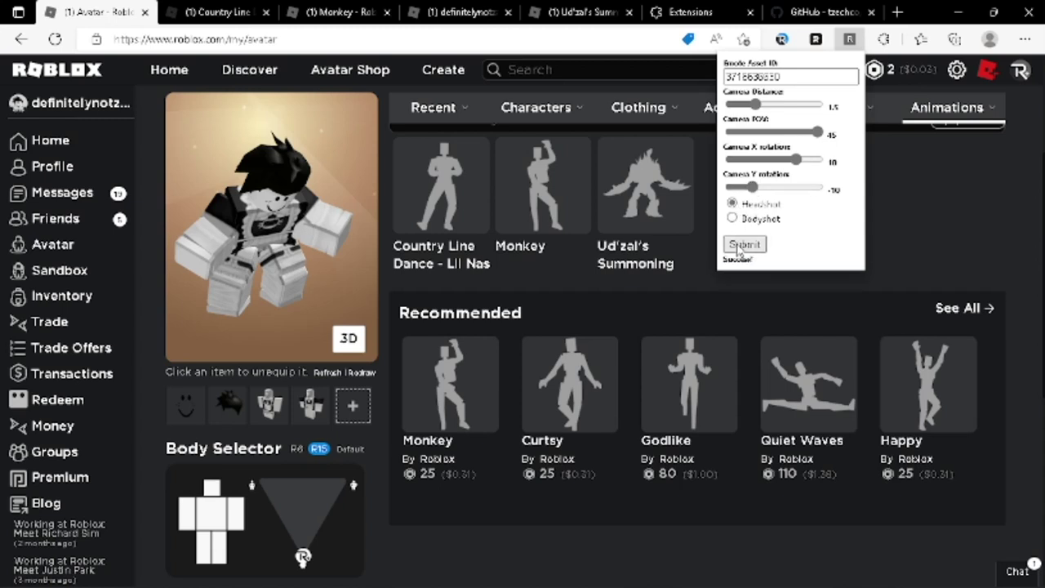
{"action": "left_click", "coordinate": [744, 245]}
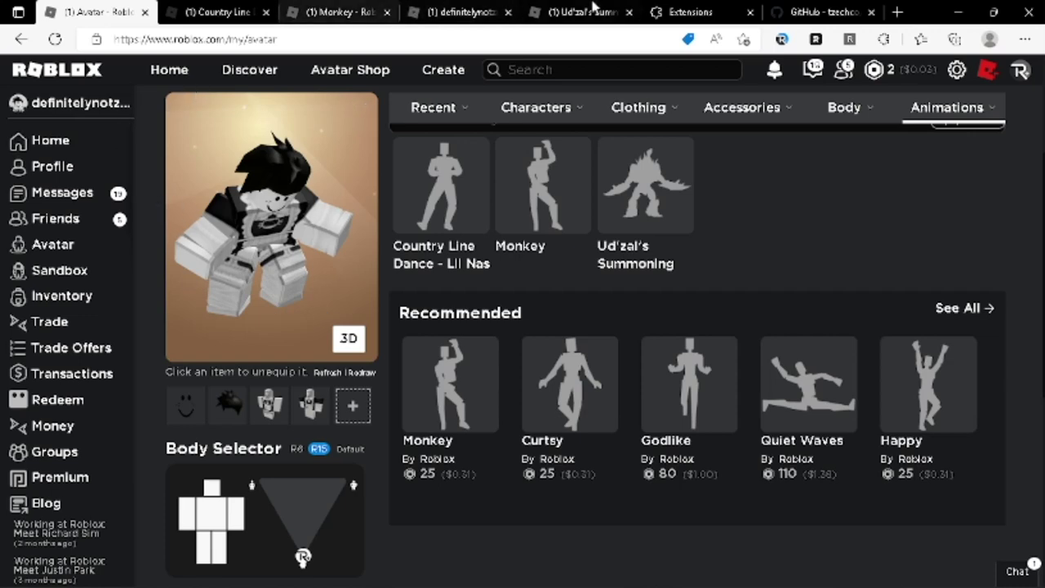
Reload the Roblox profile to check the new emote-posed pictures against the avatar editor.
{"action": "left_click", "coordinate": [441, 10]}
{"action": "left_click", "coordinate": [55, 39]}
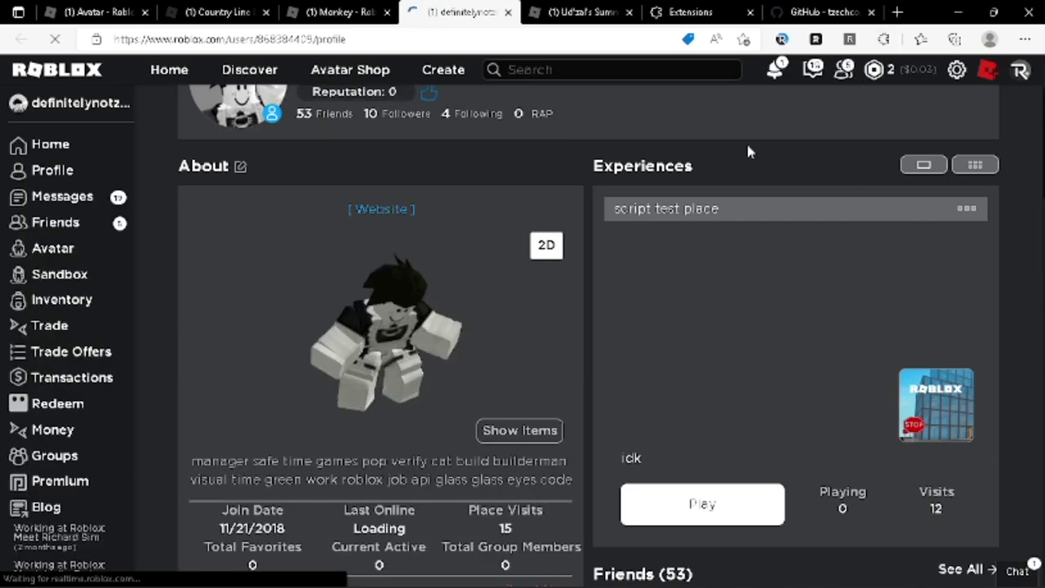
{"action": "scroll", "coordinate": [363, 235], "scroll_direction": "up", "scroll_amount": 1}
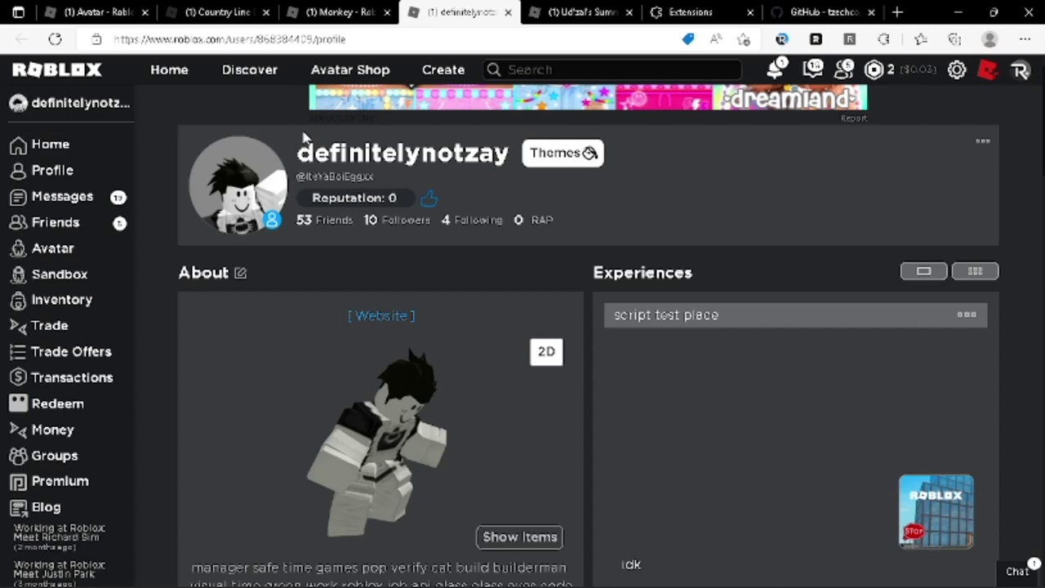
{"action": "left_click", "coordinate": [139, 9]}
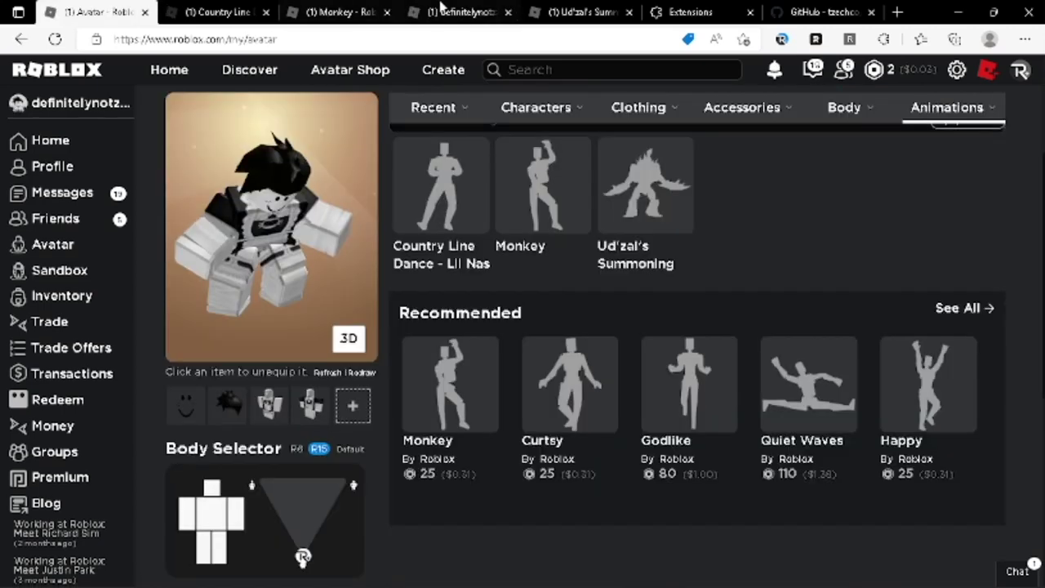
Go back to the profile page, dismiss two context menus, then return to the extension's GitHub repository.
{"action": "left_click", "coordinate": [445, 10]}
{"action": "right_click", "coordinate": [852, 339]}
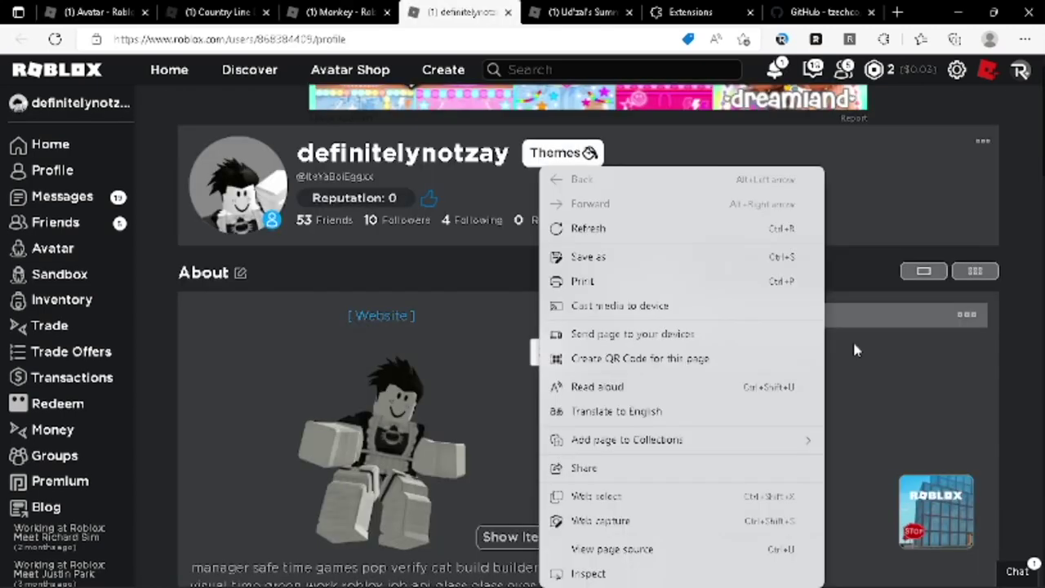
{"action": "key", "text": "Escape"}
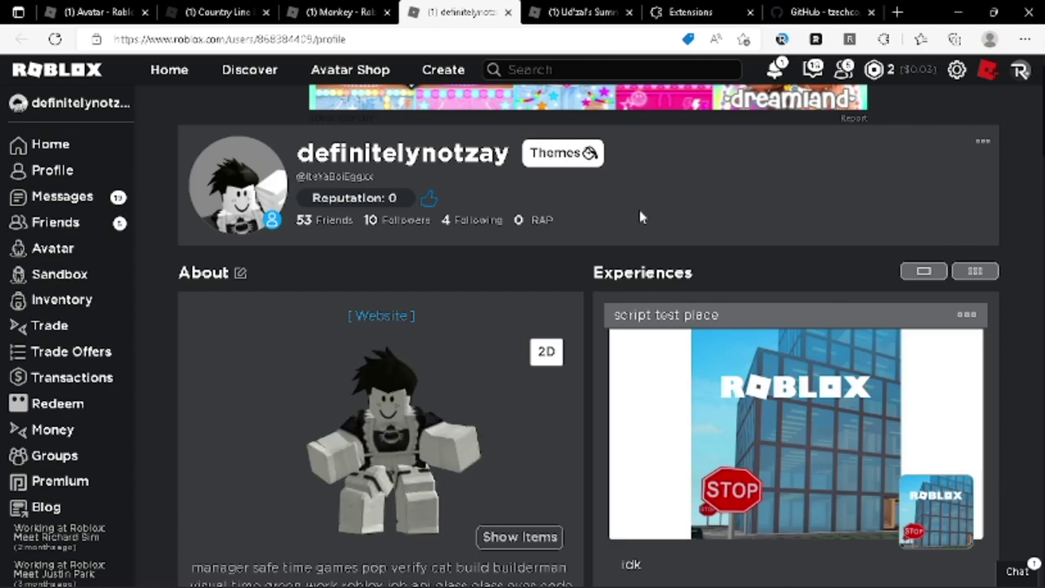
{"action": "right_click", "coordinate": [664, 182]}
{"action": "key", "text": "Escape"}
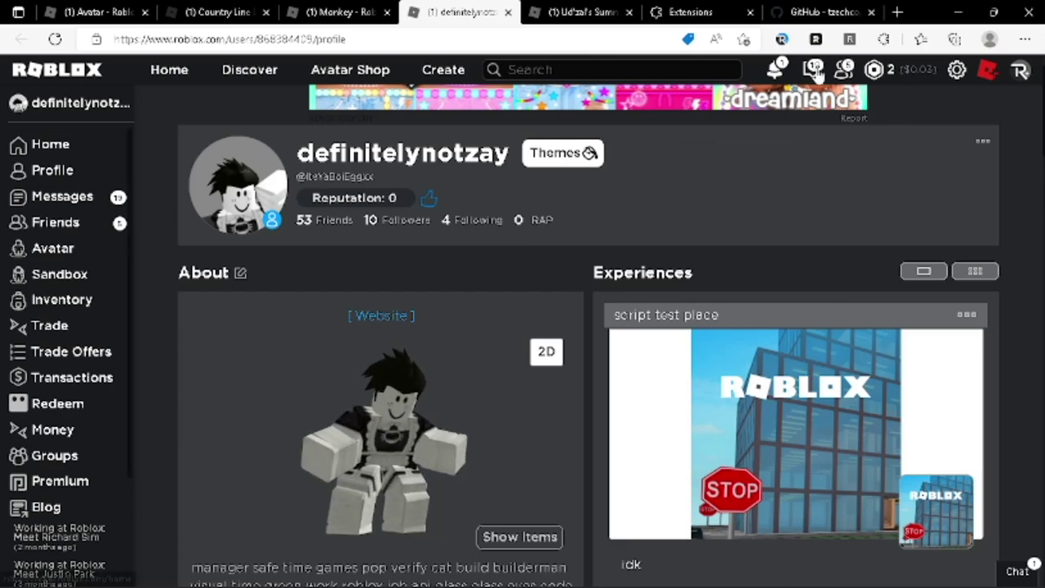
{"action": "left_click", "coordinate": [821, 11]}
Look over the installed Roblox Avatar Emotes extension on the Extensions page, comparing with its GitHub page.
{"action": "scroll", "coordinate": [638, 184], "scroll_direction": "down", "scroll_amount": 3}
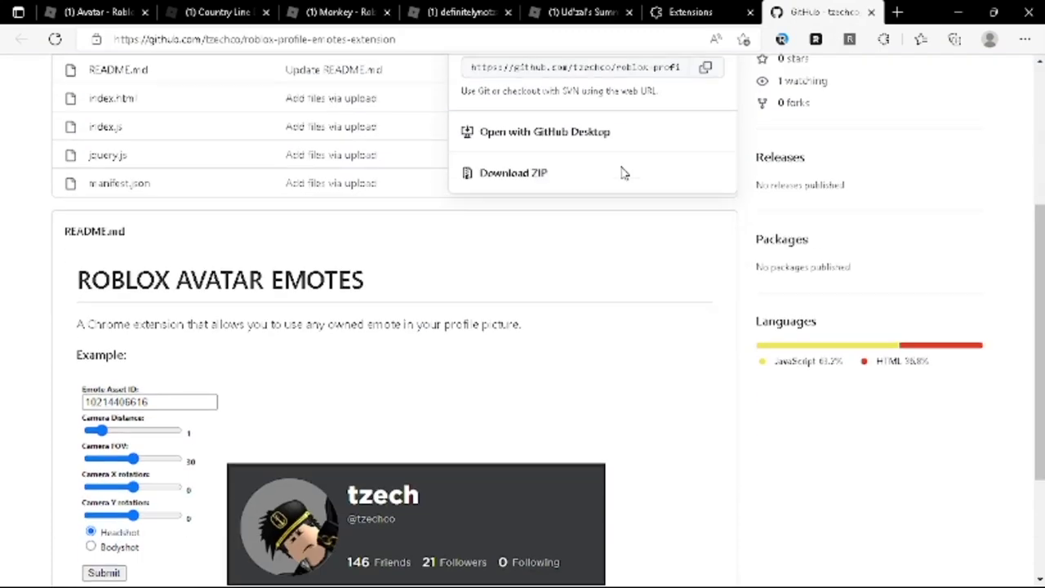
{"action": "scroll", "coordinate": [623, 172], "scroll_direction": "up", "scroll_amount": 3}
{"action": "left_click", "coordinate": [678, 10]}
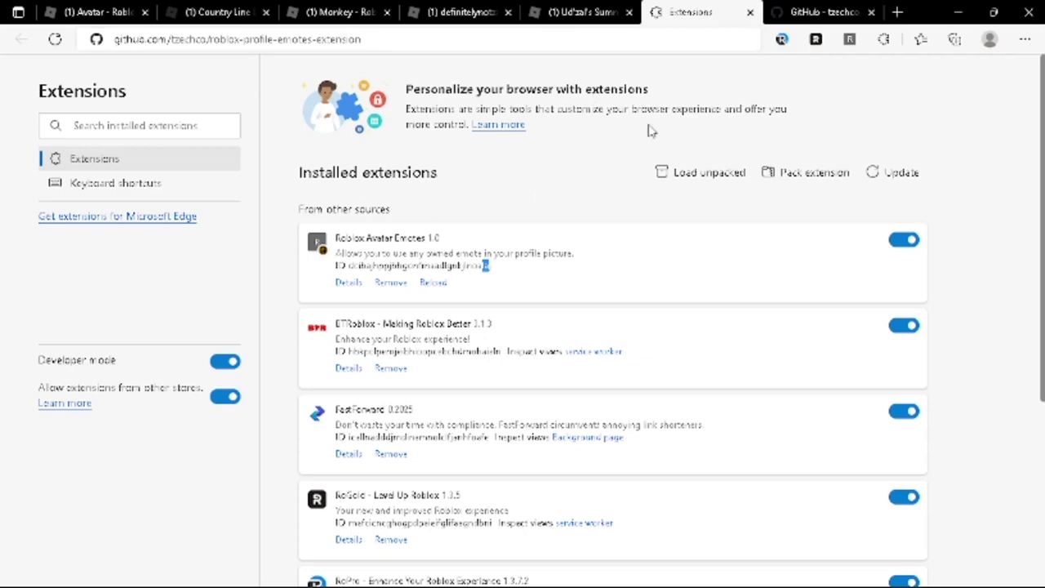
{"action": "left_click", "coordinate": [793, 10]}
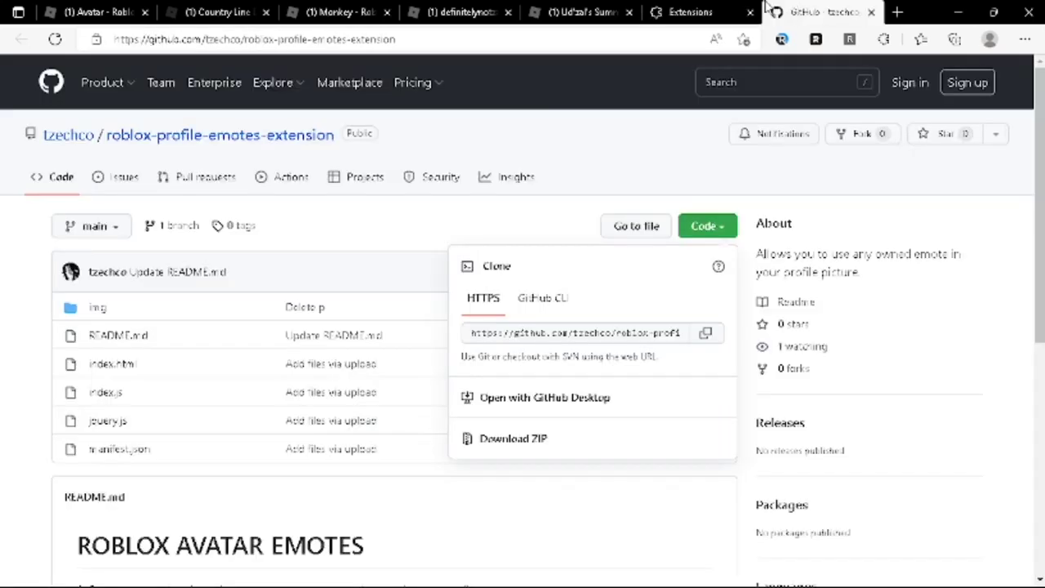
{"action": "left_click", "coordinate": [694, 11]}
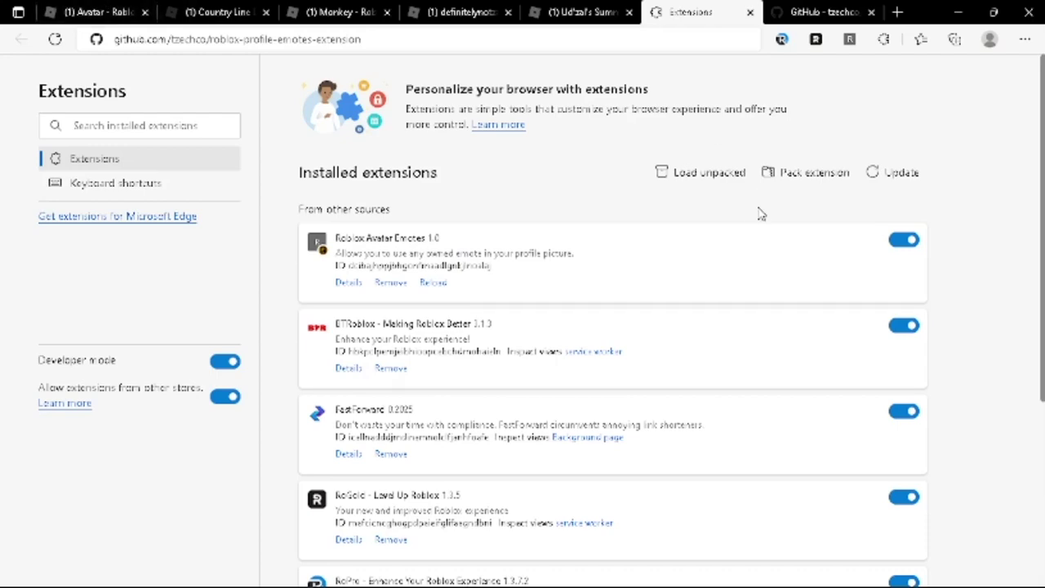
{"action": "scroll", "coordinate": [525, 282], "scroll_direction": "down", "scroll_amount": 3}
{"action": "scroll", "coordinate": [523, 297], "scroll_direction": "up", "scroll_amount": 4}
Go back to the Roblox avatar editor showing the posed avatar, then bring OBS Studio to the front.
{"action": "left_click", "coordinate": [84, 9]}
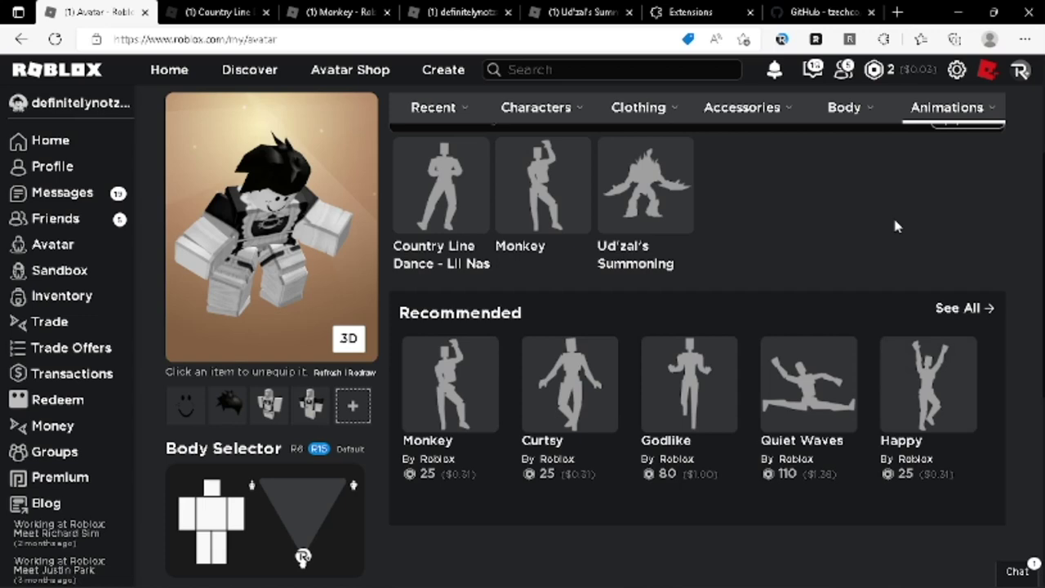
{"action": "left_click", "coordinate": [821, 12]}
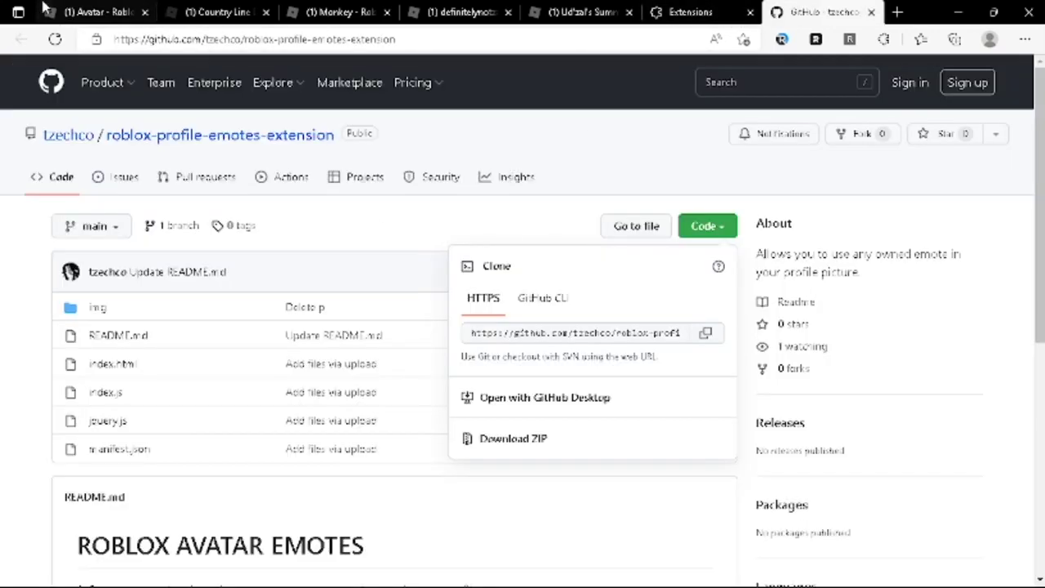
{"action": "left_click", "coordinate": [94, 11]}
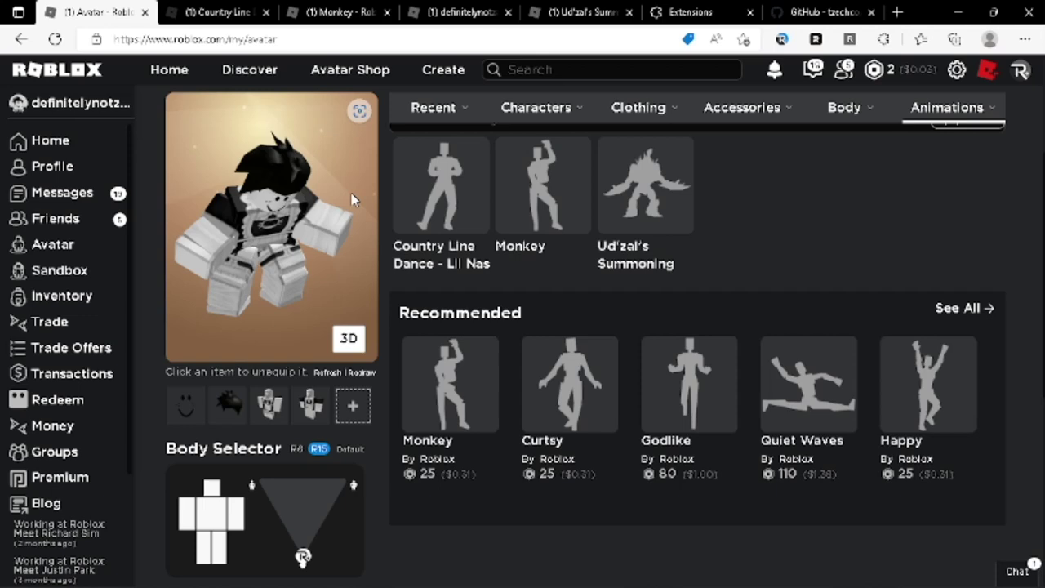
{"action": "scroll", "coordinate": [371, 289], "scroll_direction": "up", "scroll_amount": 2}
{"action": "mouse_move", "coordinate": [588, 582]}
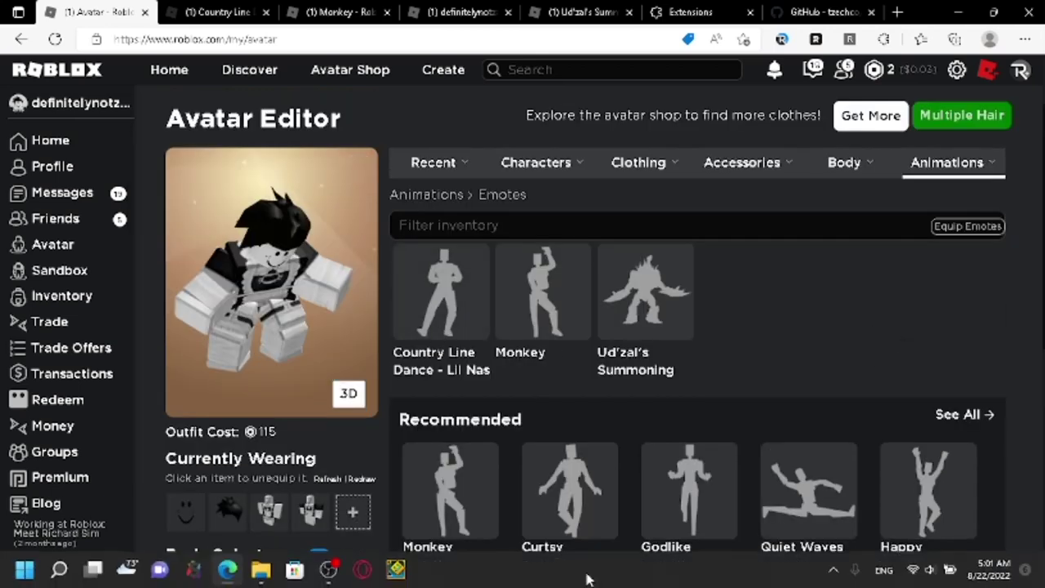
{"action": "left_click", "coordinate": [329, 581]}
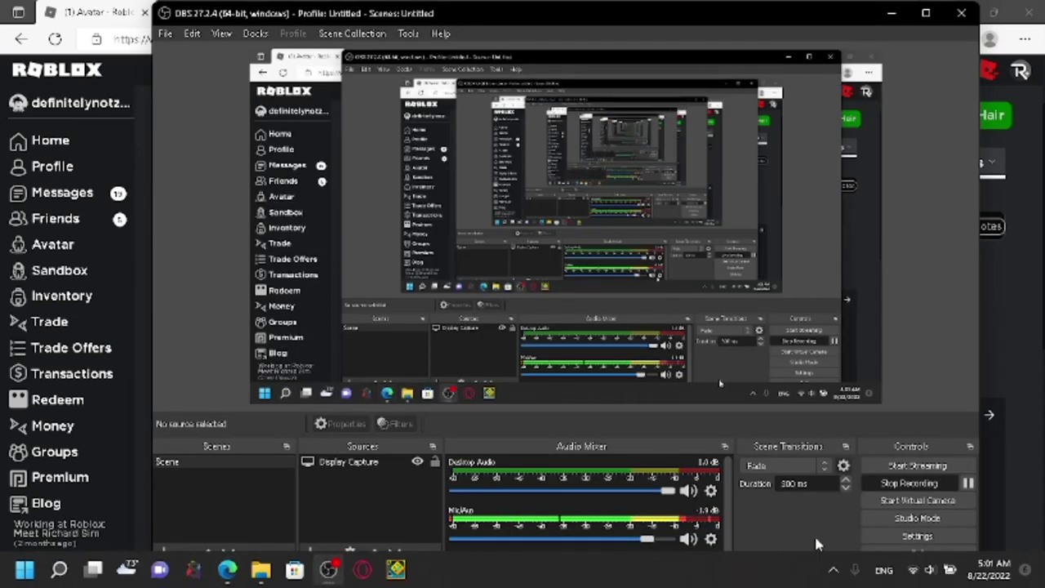